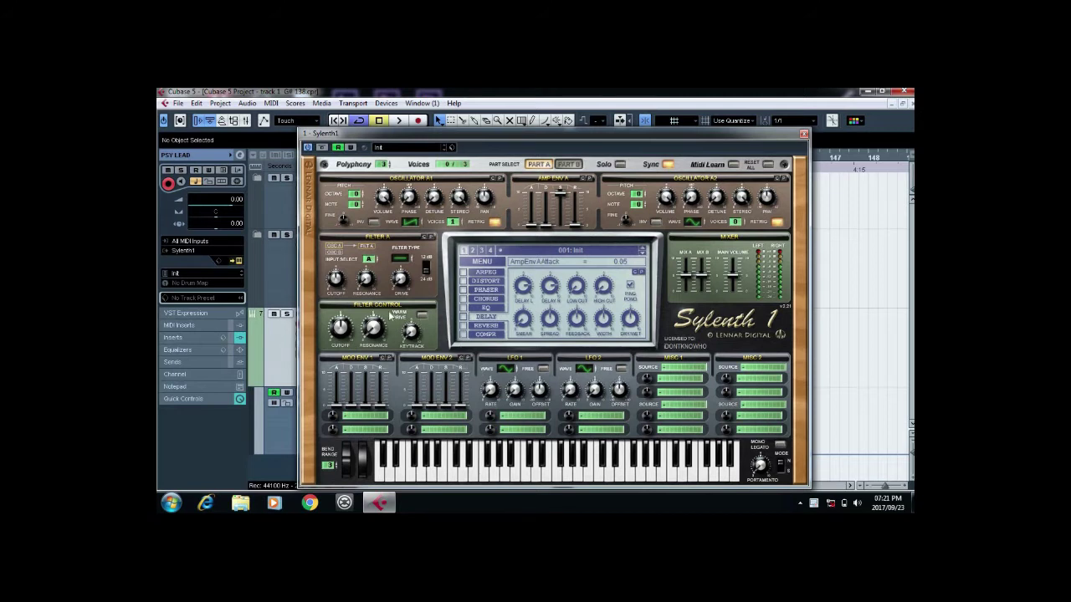
# - Show the transport panel with its virtual keyboard, audition the init sound, and move the panel clear of the synth controls
pyautogui.press('F2')
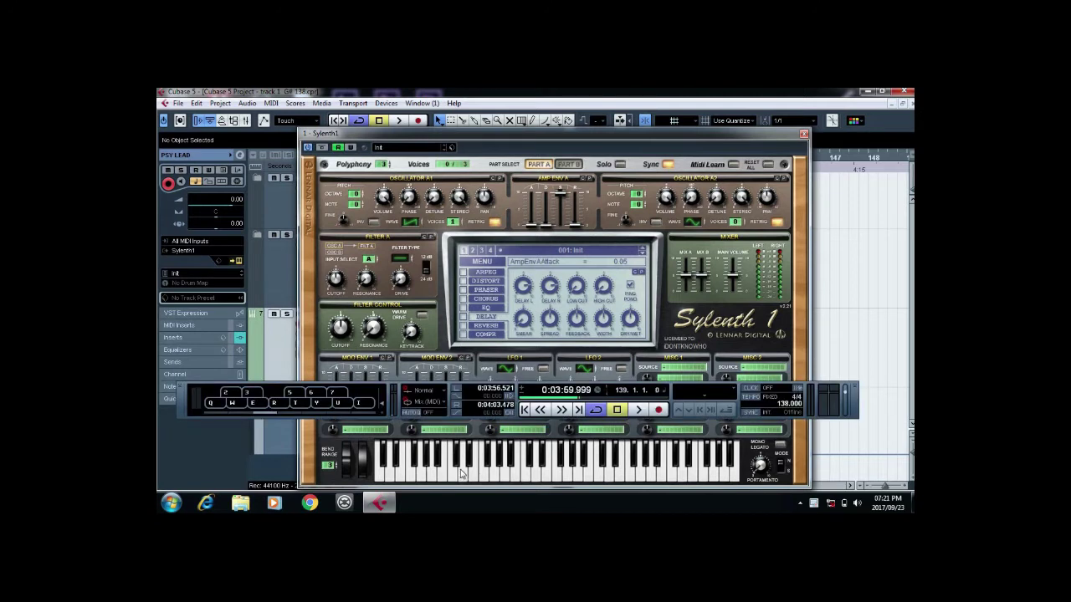
pyautogui.press('5')
pyautogui.press('5')
pyautogui.press('space')
pyautogui.press('space')
pyautogui.moveTo(401, 413); pyautogui.dragTo(407, 472)
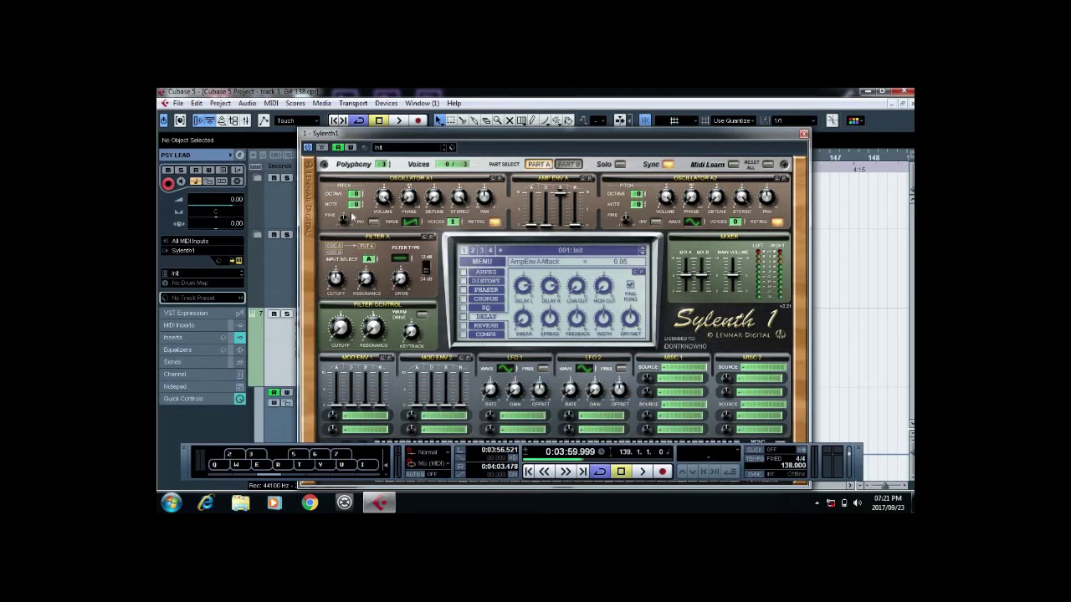
# - Set oscillator A1 to octave -1 with a pulse-type wave and 8 voices, and turn off its retrigger
pyautogui.moveTo(358, 198); pyautogui.dragTo(358, 204)
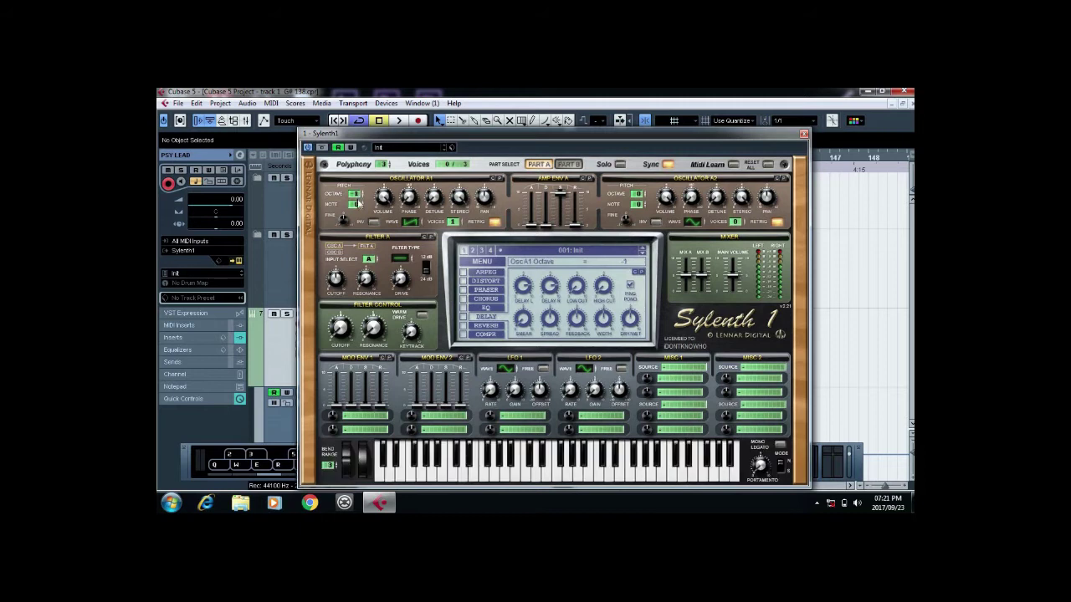
pyautogui.click(408, 223)
pyautogui.moveTo(456, 224); pyautogui.dragTo(454, 143)
pyautogui.click(494, 223)
# - Set Filter A to the bandpass type and adjust its cutoff, resonance and drive
pyautogui.click(407, 259)
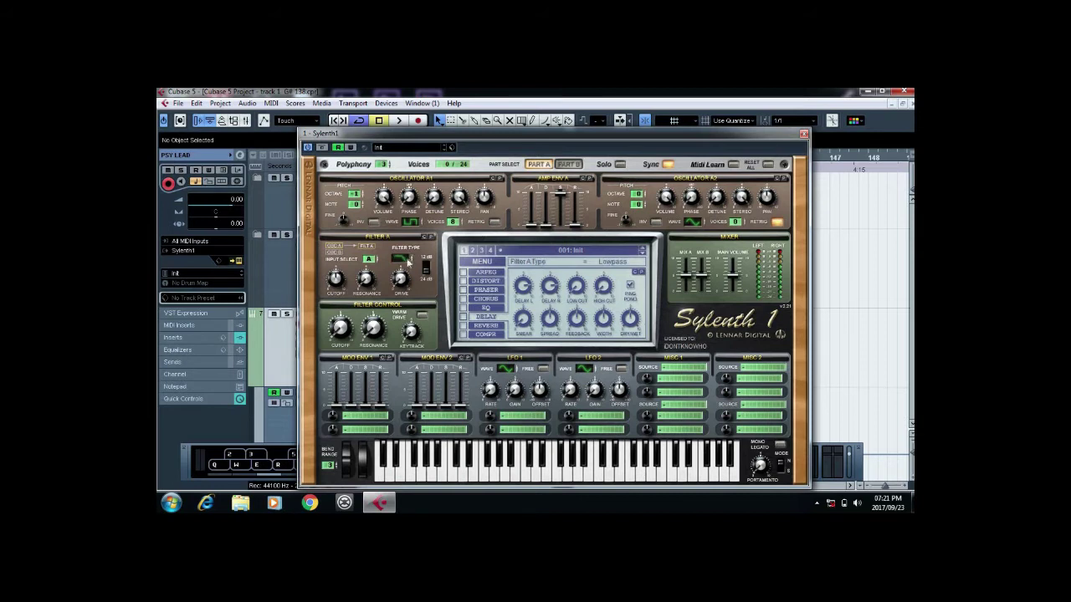
pyautogui.click(405, 260)
pyautogui.click(335, 282)
pyautogui.moveTo(366, 285); pyautogui.dragTo(369, 260)
pyautogui.moveTo(401, 290); pyautogui.dragTo(400, 280)
# - Set the Filter Control cutoff to about 46 Hz while auditioning the note
pyautogui.press('5')
pyautogui.moveTo(340, 337); pyautogui.dragTo(341, 326)
pyautogui.press('5')
pyautogui.press('5')
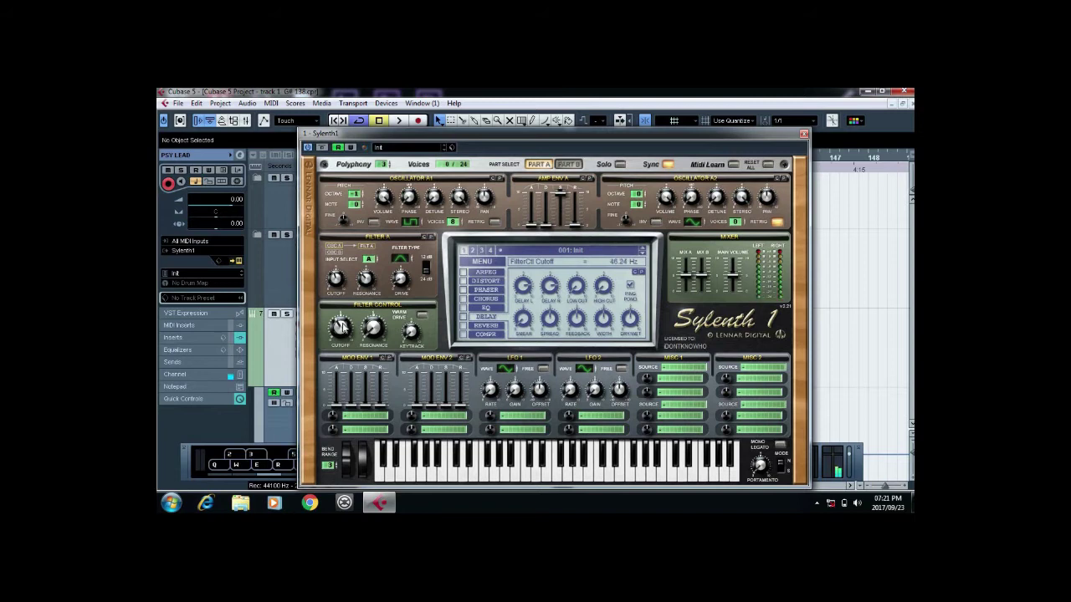
# - Adjust the Filter Control resonance and keytrack, enable Warm Drive, and set the cutoff to about 35 Hz
pyautogui.click(373, 335)
pyautogui.moveTo(409, 337); pyautogui.dragTo(348, 339)
pyautogui.press('5')
pyautogui.click(421, 316)
pyautogui.press('5')
pyautogui.press('5')
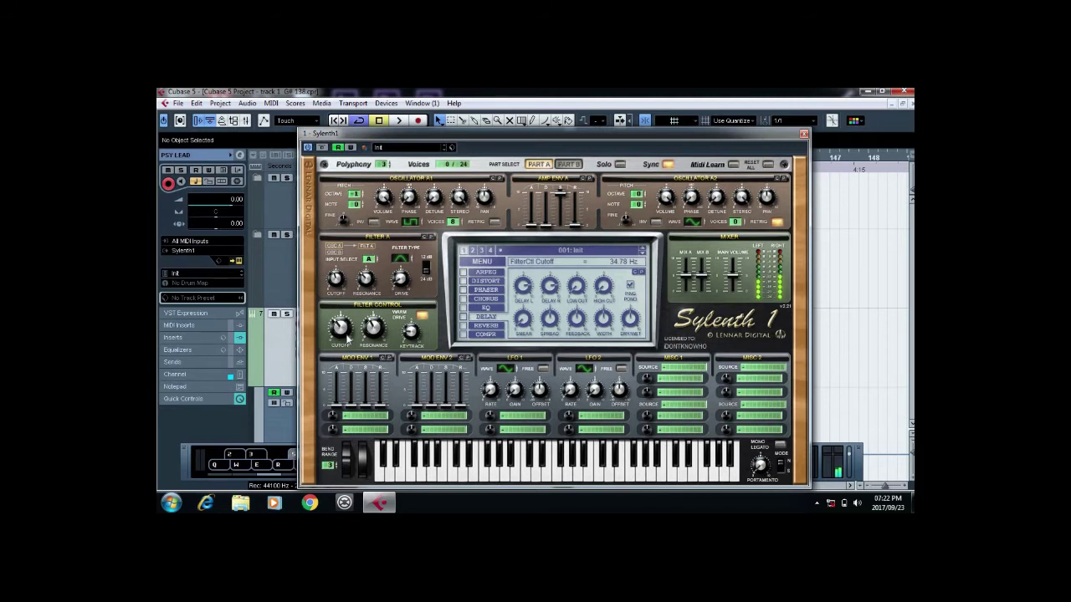
pyautogui.press('5')
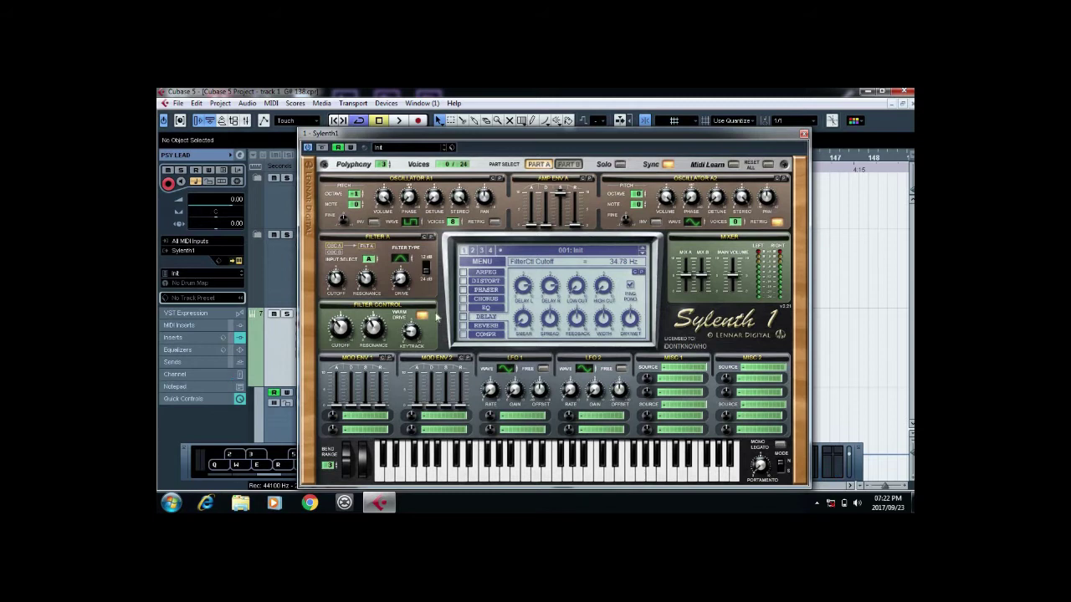
# - Assign LFO 1 to modulate Cutoff AB and raise the LFO 1 gain to about 8.4
pyautogui.click(525, 416)
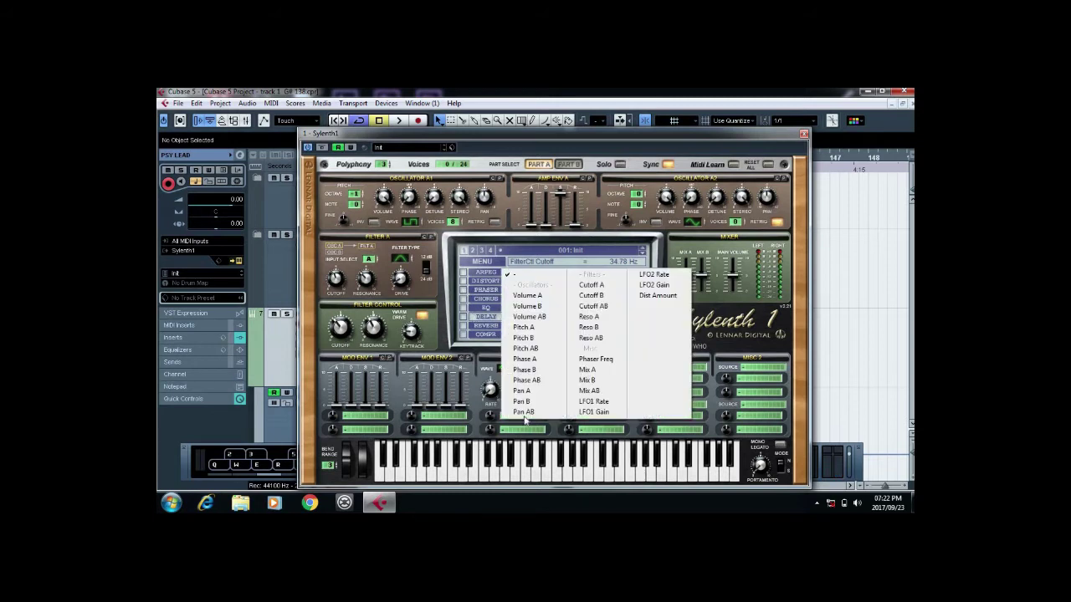
pyautogui.click(594, 307)
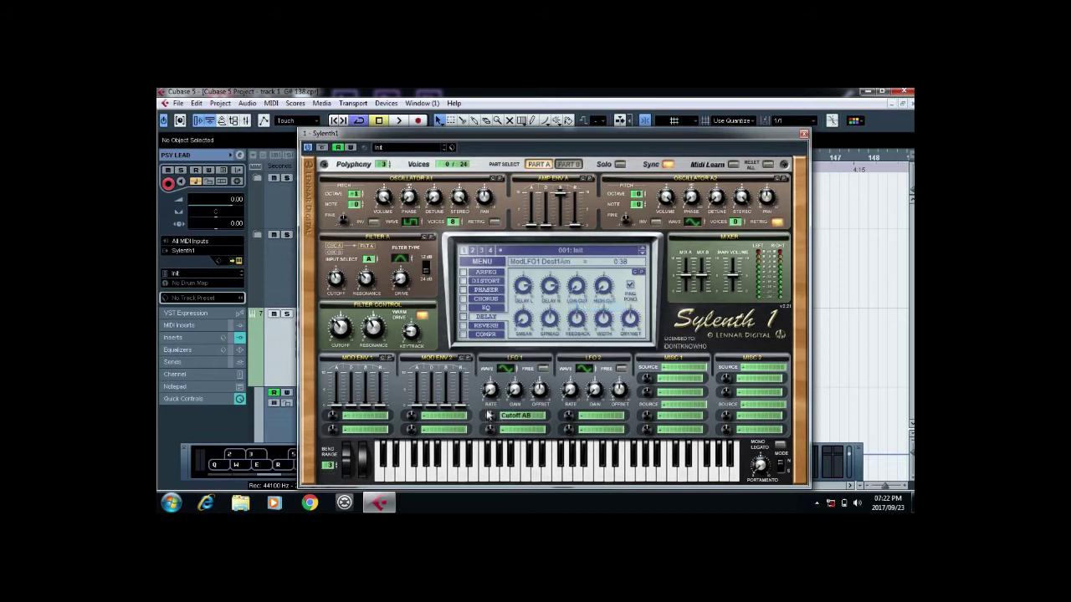
pyautogui.moveTo(491, 398)
pyautogui.press('6')
pyautogui.moveTo(517, 399); pyautogui.dragTo(510, 291)
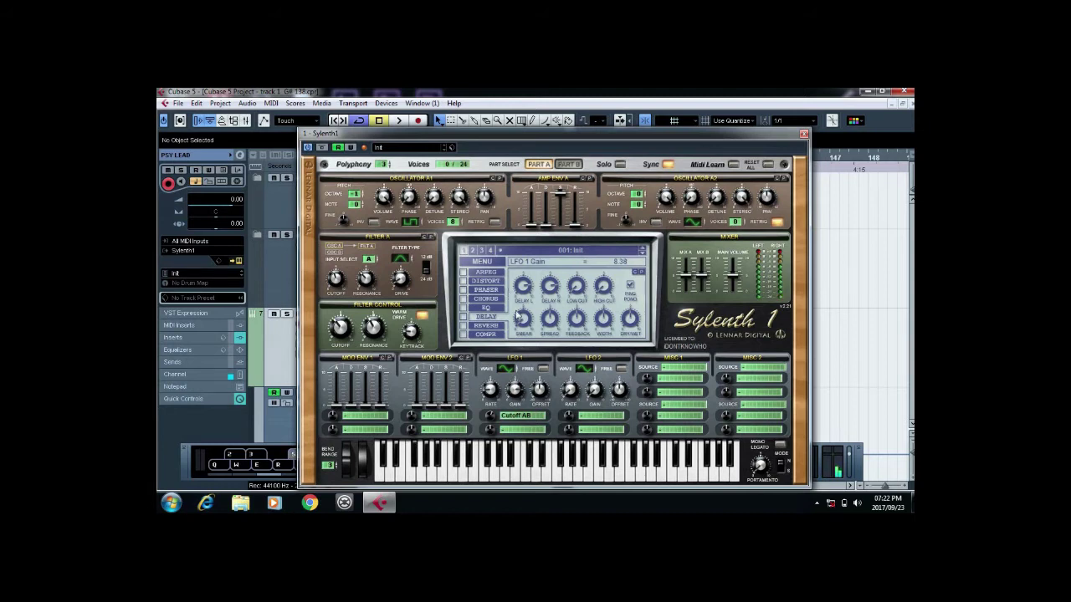
# - Adjust the LFO 1 offset and Cutoff AB modulation amount, and try the TriSaw wave for LFO 1
pyautogui.click(542, 388)
pyautogui.moveTo(492, 415); pyautogui.dragTo(517, 334)
pyautogui.click(507, 368)
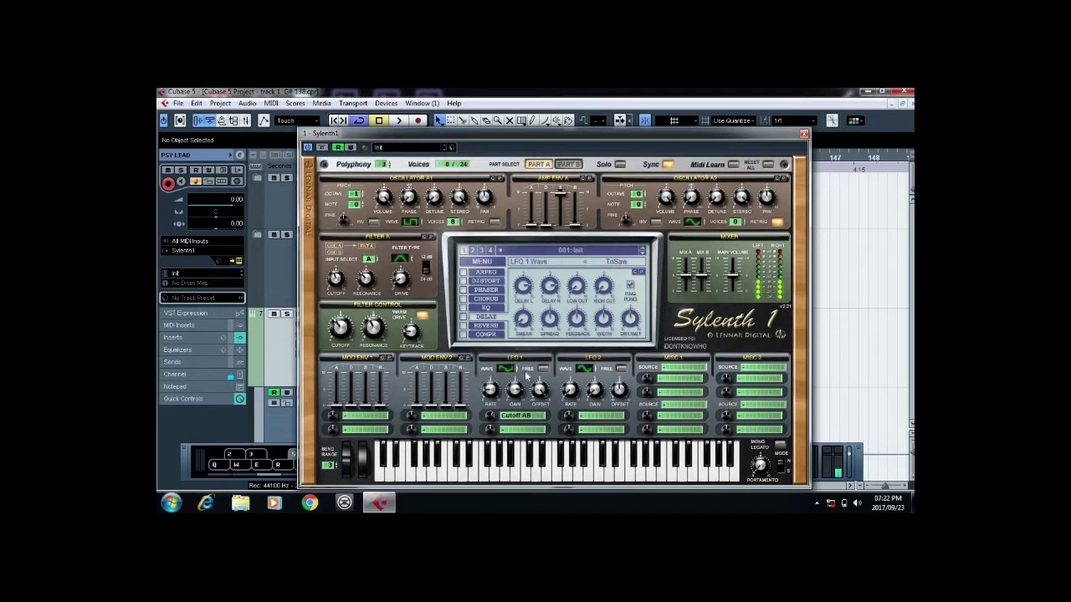
pyautogui.moveTo(494, 416); pyautogui.dragTo(494, 423)
# - Set oscillator A2 to the QPulse wave at octave -1 with 8 voices
pyautogui.click(696, 221)
pyautogui.click(694, 222)
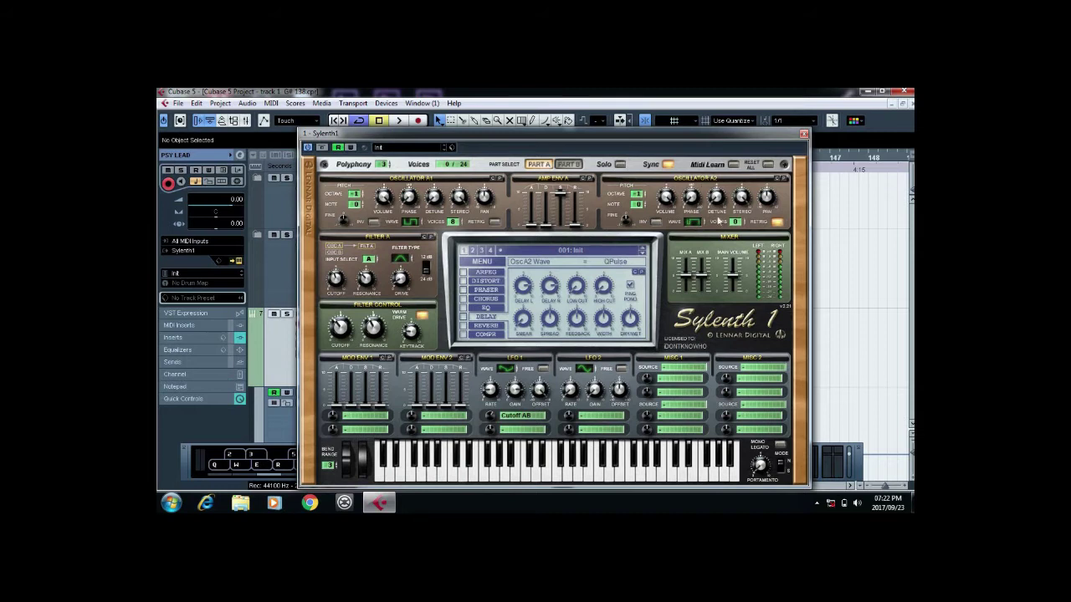
pyautogui.moveTo(735, 223); pyautogui.dragTo(744, 134)
# - Turn on OverDrive distortion with dry/wet at about 78%, enable the reverb, and audition with the Filter Control cutoff
pyautogui.click(464, 282)
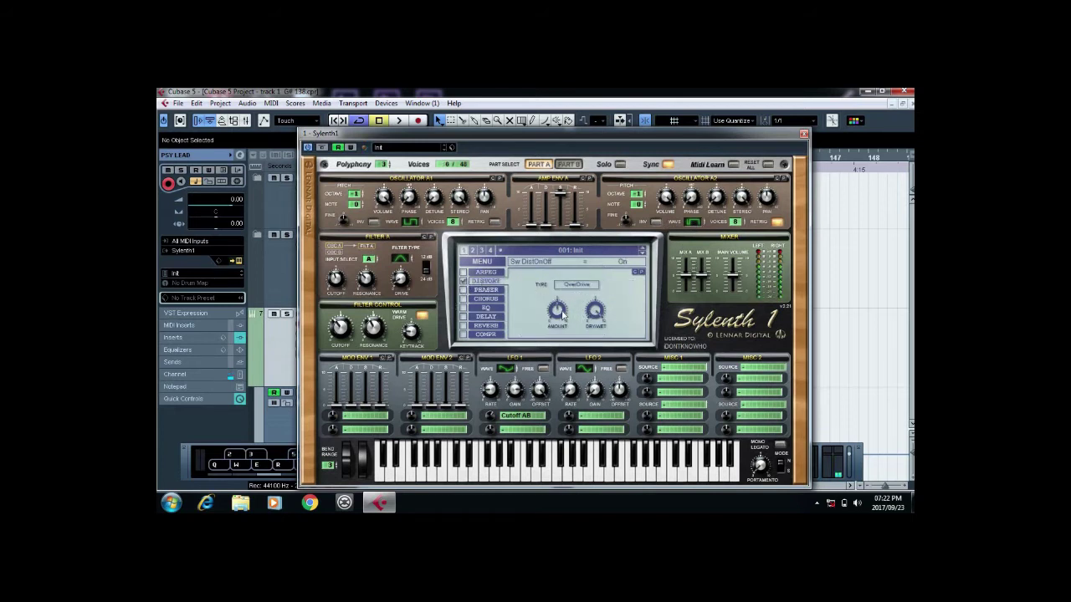
pyautogui.moveTo(594, 312); pyautogui.dragTo(593, 337)
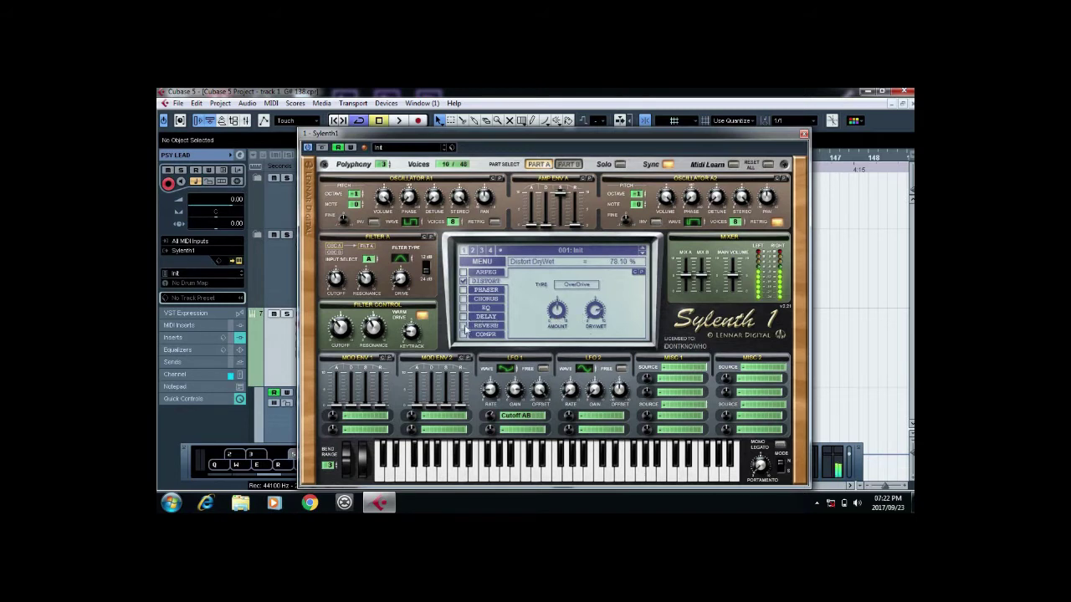
pyautogui.click(465, 327)
pyautogui.moveTo(342, 336); pyautogui.dragTo(336, 323)
# - Turn on the delay with a 1/8D left delay time and adjust its feedback
pyautogui.click(495, 317)
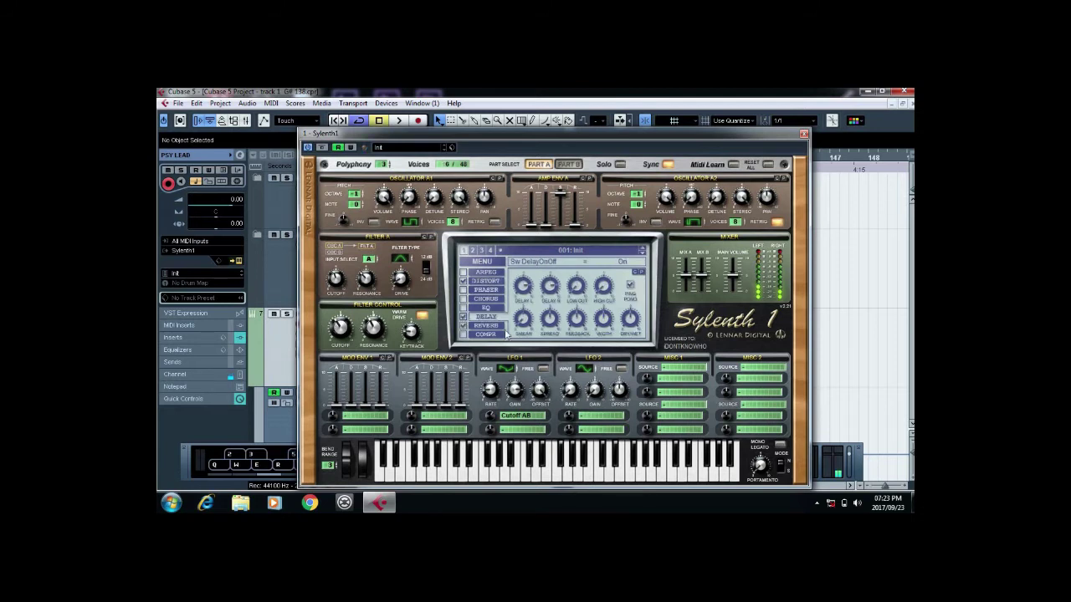
pyautogui.moveTo(557, 295)
pyautogui.mouseDown()
pyautogui.moveTo(554, 285)
pyautogui.moveTo(553, 301)
pyautogui.mouseUp()
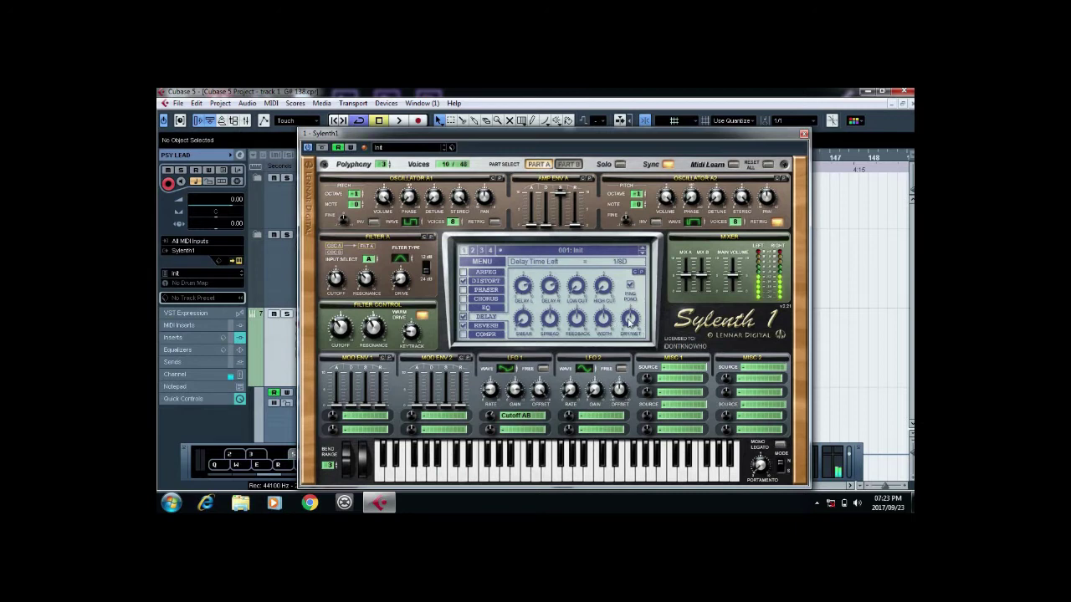
pyautogui.click(574, 321)
# - Raise the synth's main volume in the mixer while auditioning the note
pyautogui.click(341, 329)
pyautogui.moveTo(734, 276); pyautogui.dragTo(732, 268)
pyautogui.press('5')
pyautogui.moveTo(734, 270); pyautogui.dragTo(734, 264)
# - Try the 12 dB slope on Filter A, set the Filter Control cutoff to about 151 Hz, and close the synth window
pyautogui.click(427, 271)
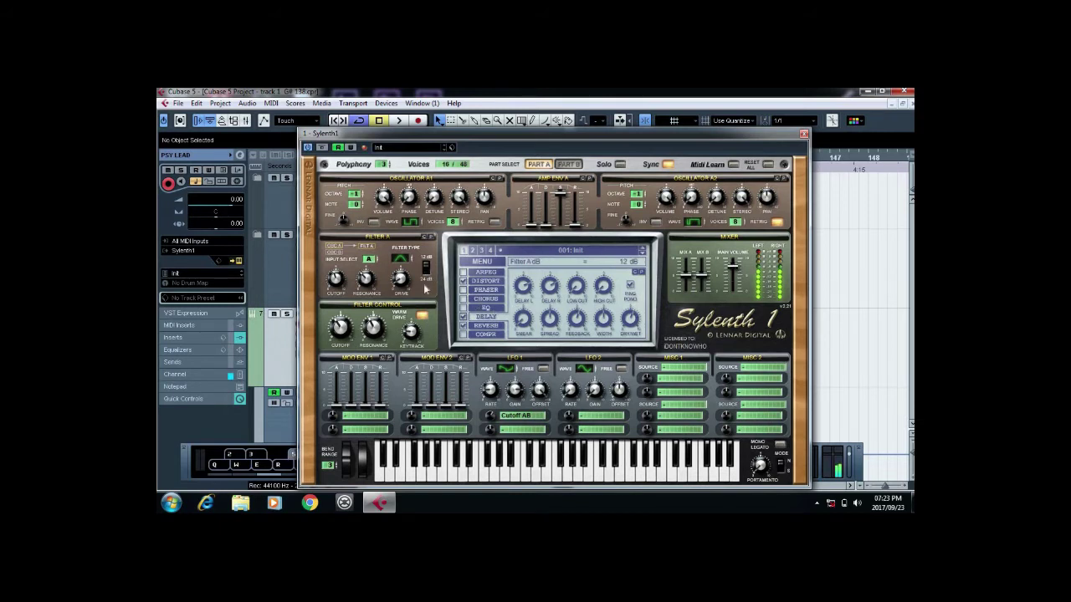
pyautogui.moveTo(345, 330)
pyautogui.mouseDown()
pyautogui.moveTo(344, 340)
pyautogui.moveTo(344, 330)
pyautogui.mouseUp()
pyautogui.click(427, 270)
pyautogui.moveTo(346, 331); pyautogui.dragTo(349, 327)
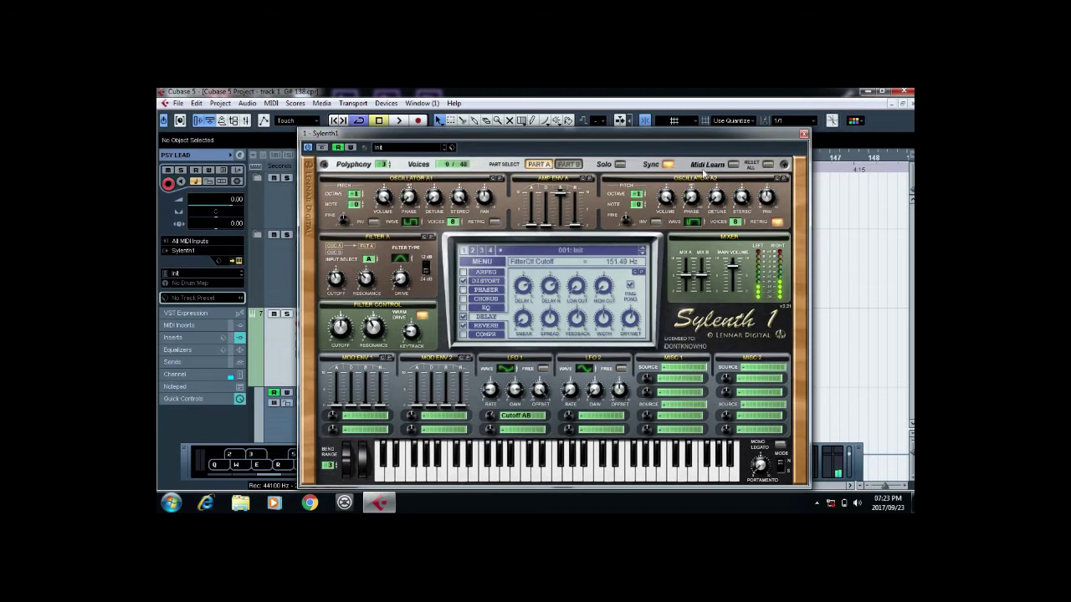
pyautogui.click(803, 135)
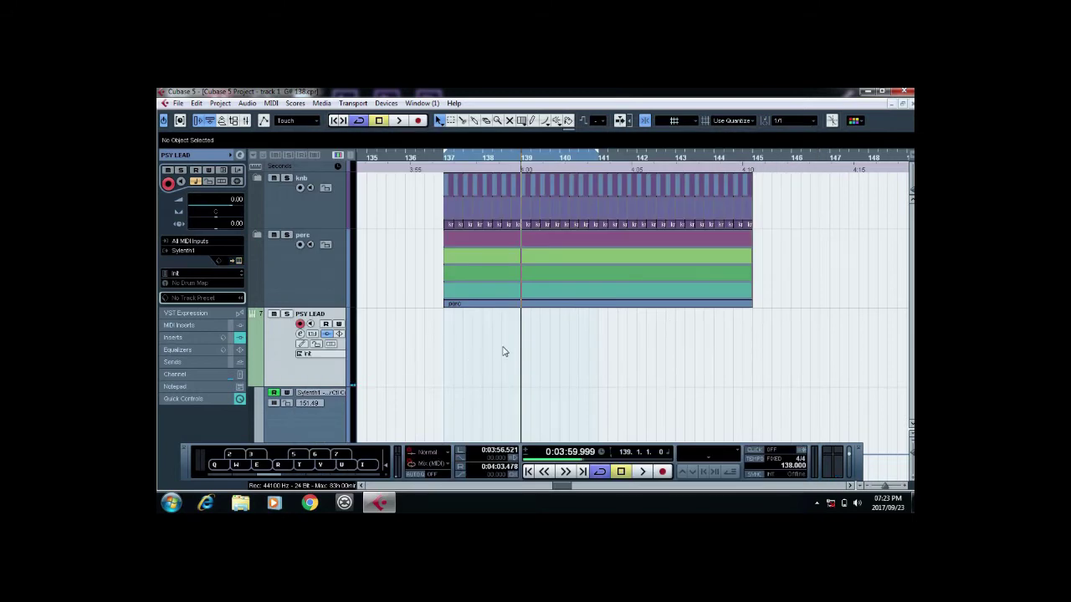
# - Create a one-bar MIDI part on the PSY LEAD track at bar 137 and open it in the Key Editor
pyautogui.press('8')
pyautogui.moveTo(449, 349); pyautogui.dragTo(493, 358)
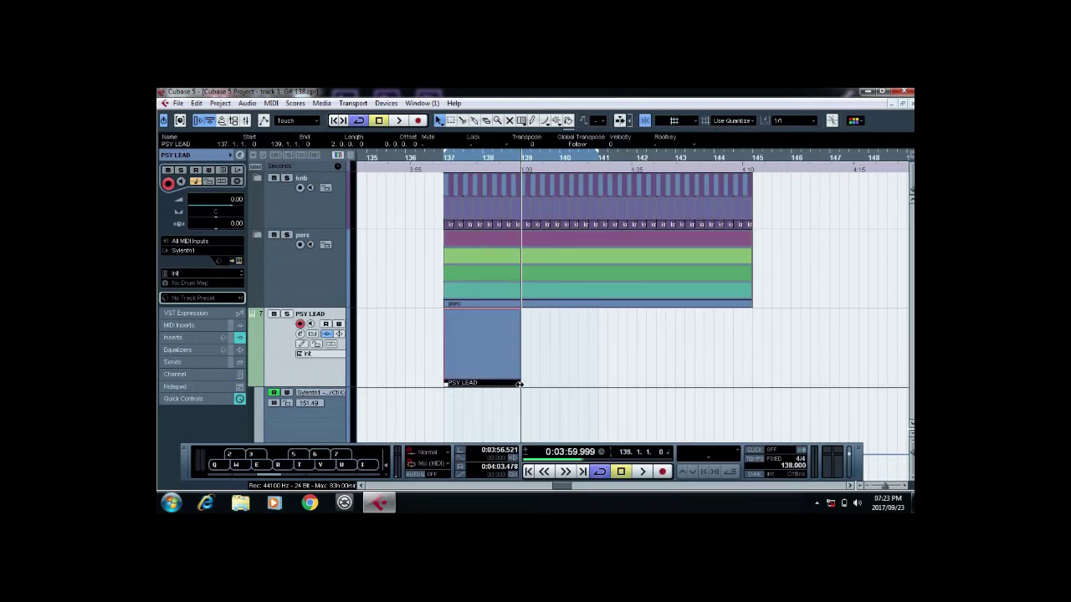
pyautogui.doubleClick(473, 372)
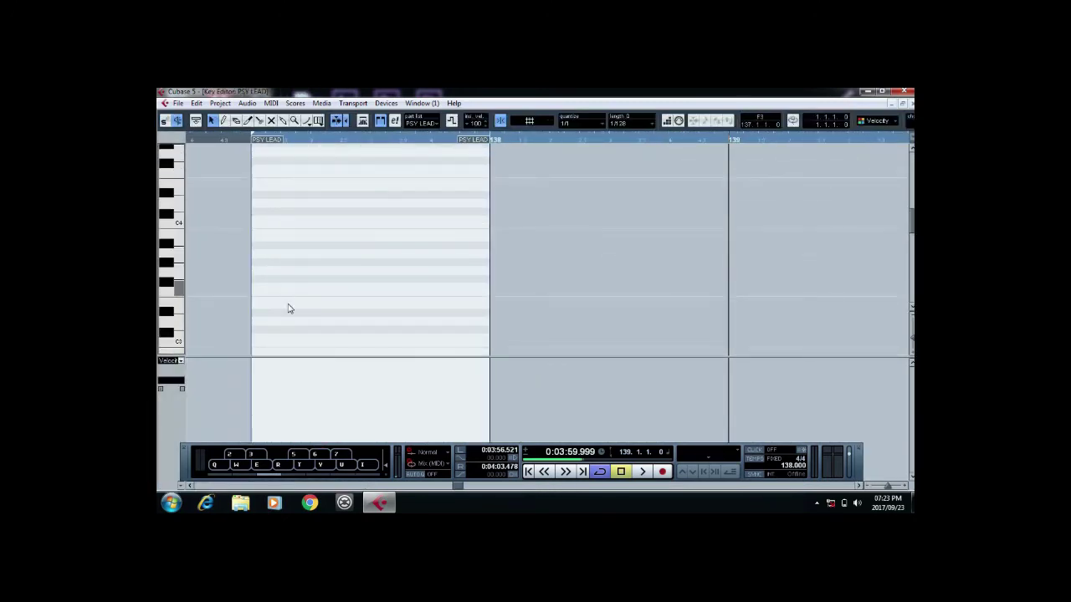
# - Set both the quantize value and the note length to 1/16
pyautogui.click(576, 123)
pyautogui.click(599, 187)
pyautogui.click(624, 123)
pyautogui.click(641, 198)
# - Audition the keys and enter four consecutive G#3 sixteenth notes from the start of the part
pyautogui.click(168, 284)
pyautogui.click(167, 266)
pyautogui.click(259, 262)
pyautogui.click(273, 262)
pyautogui.click(288, 262)
pyautogui.click(302, 262)
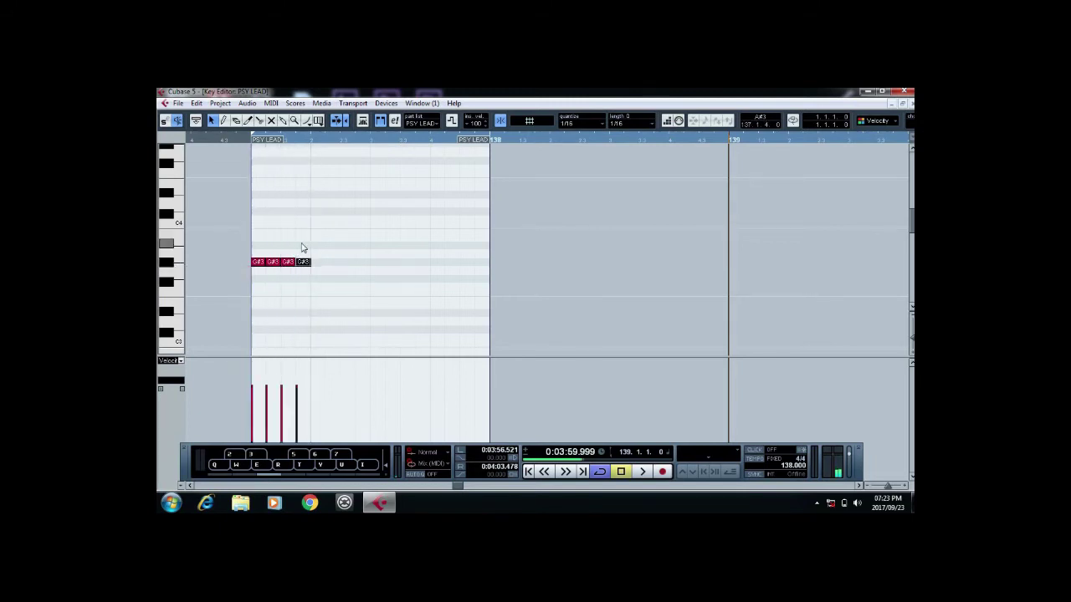
# - Move the second note to D#4 and the fourth to B3, and add a fifth note on G#3
pyautogui.moveTo(277, 262)
pyautogui.mouseDown()
pyautogui.moveTo(274, 186)
pyautogui.moveTo(274, 196)
pyautogui.mouseUp()
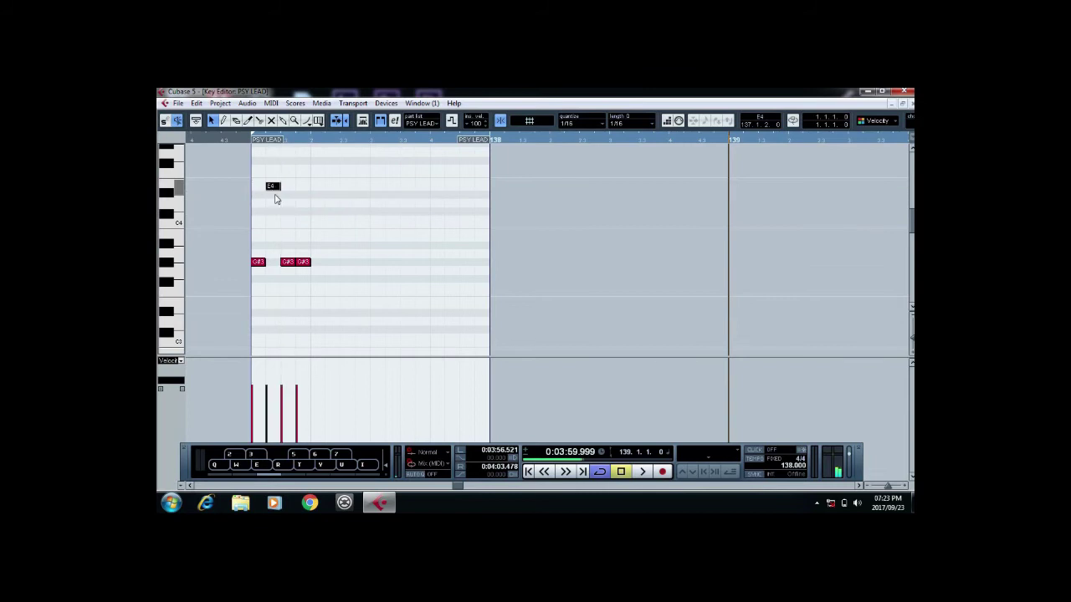
pyautogui.moveTo(310, 262); pyautogui.dragTo(308, 236)
pyautogui.click(317, 262)
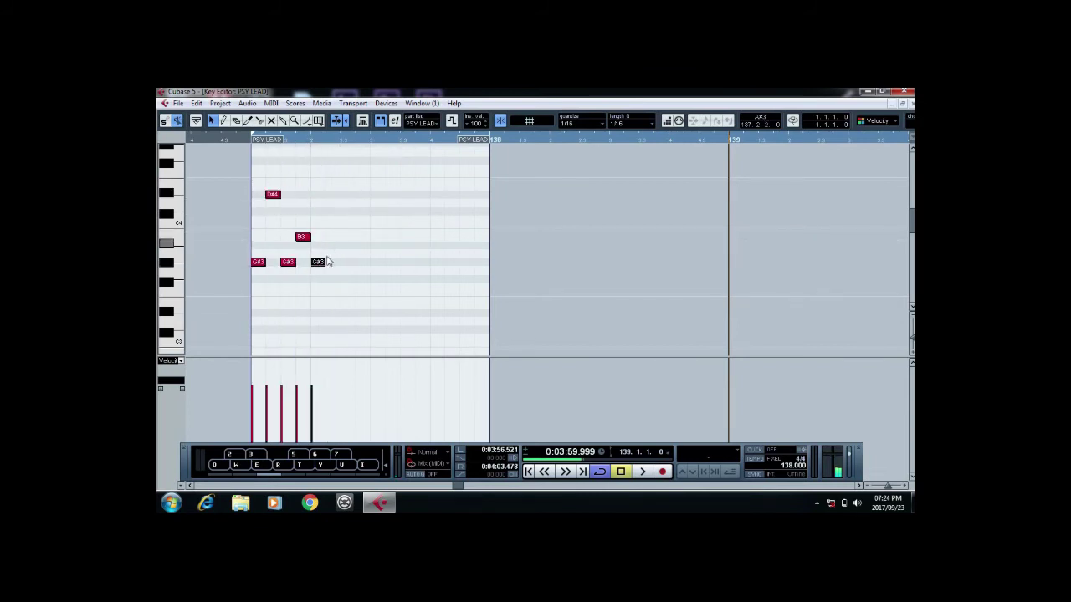
# - Hide the transport panel and transpose all five notes down one octave
pyautogui.click(258, 271)
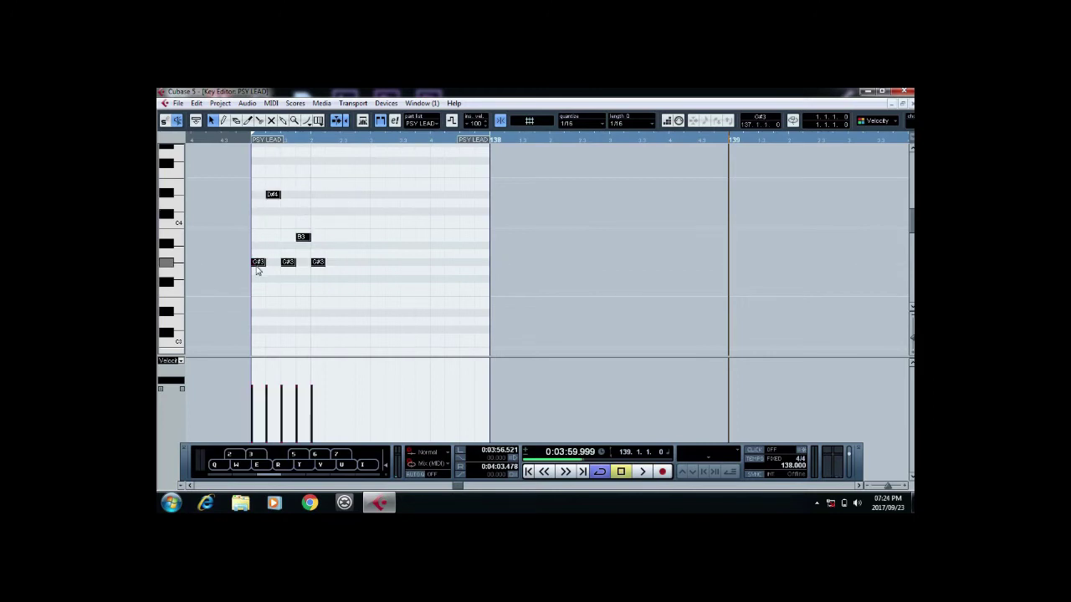
pyautogui.press('F2')
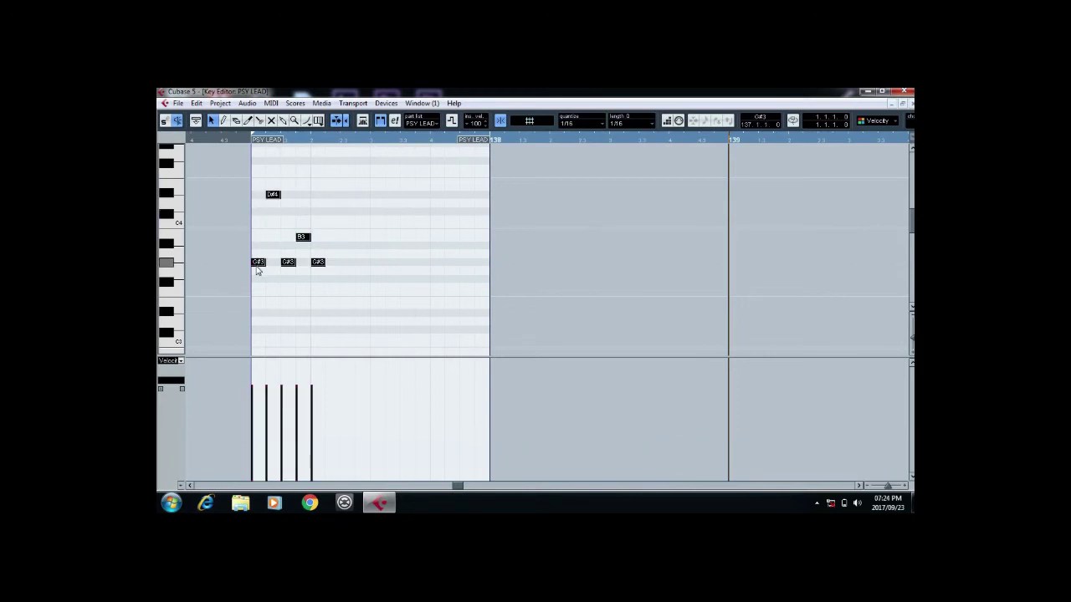
pyautogui.hotkey('shift', 'Down')
pyautogui.click(336, 333)
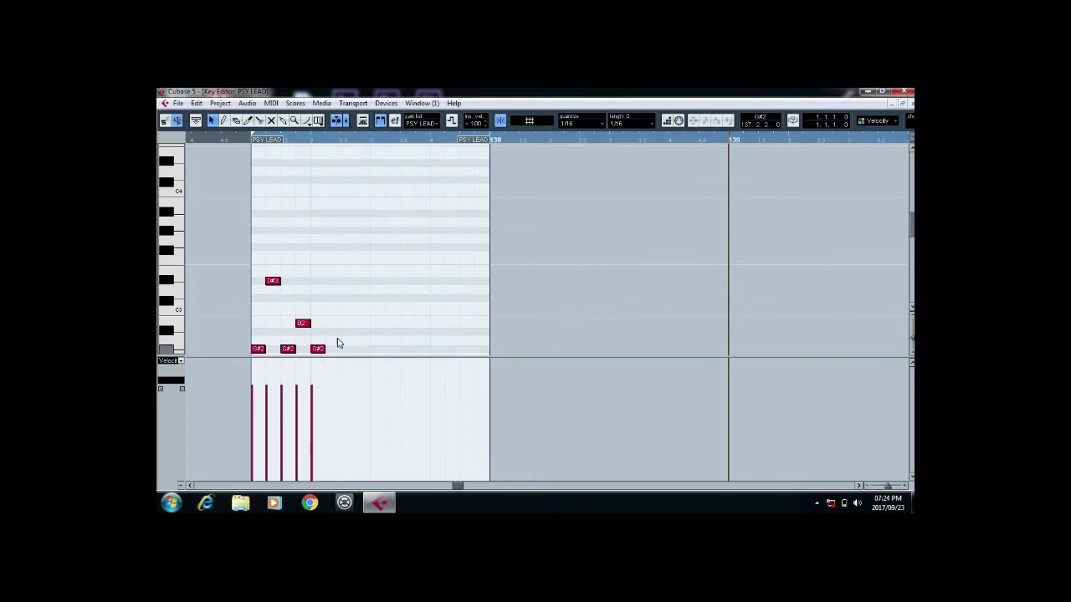
# - Extend the melody after the fifth note with D#3, G#2 and A2 sixteenth notes, deleting the extra A#2 note
pyautogui.click(330, 281)
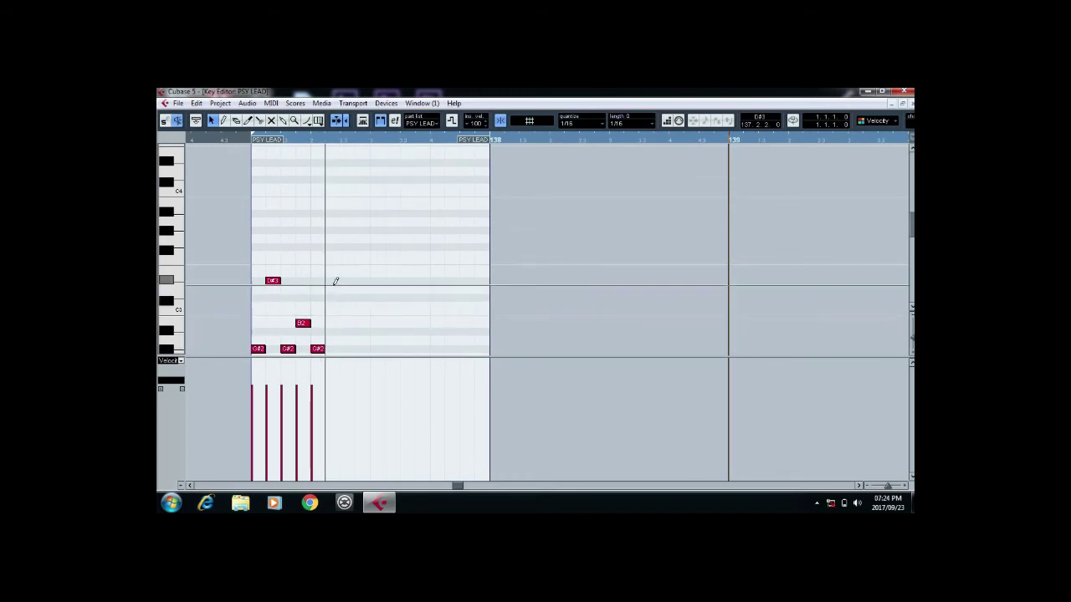
pyautogui.click(345, 332)
pyautogui.click(360, 348)
pyautogui.click(372, 331)
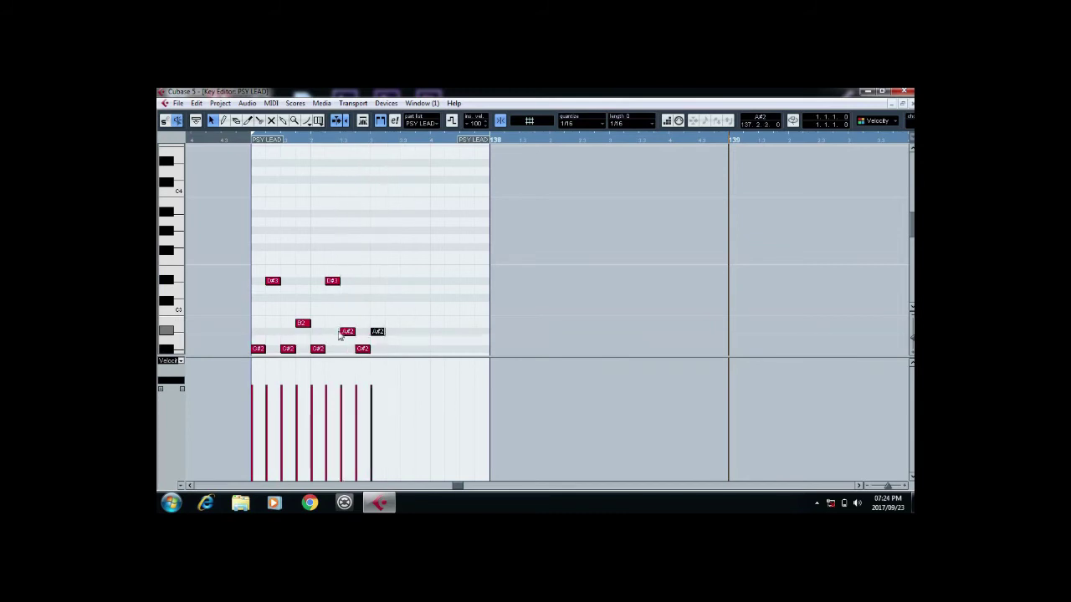
pyautogui.moveTo(365, 325)
pyautogui.mouseDown()
pyautogui.moveTo(373, 306)
pyautogui.moveTo(357, 334)
pyautogui.moveTo(370, 323)
pyautogui.mouseUp()
pyautogui.click(387, 316)
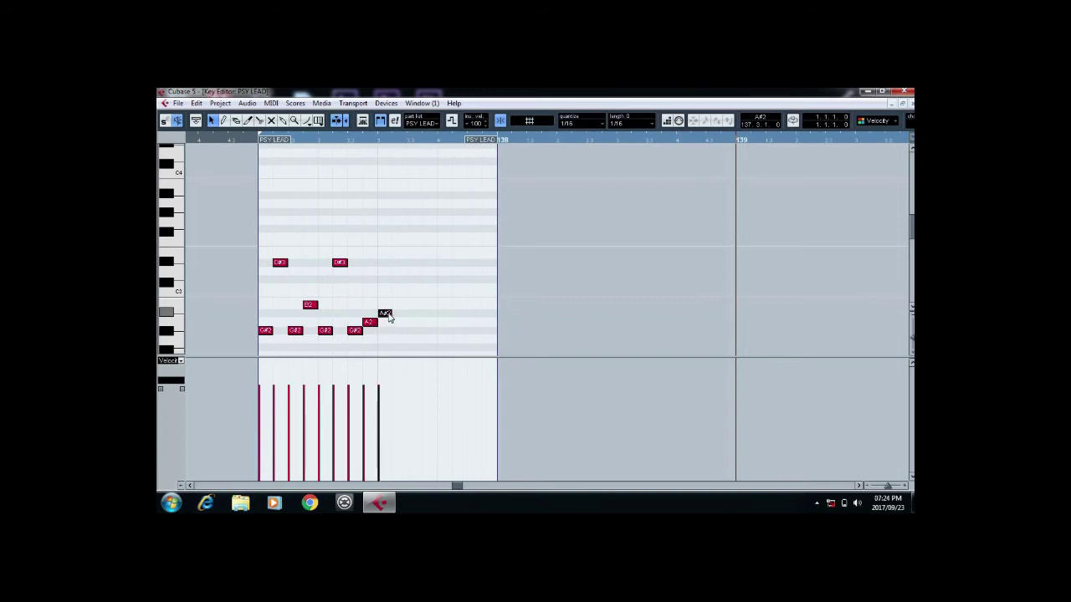
pyautogui.press('Delete')
# - Duplicate the eight-note pattern into the second half of the bar, place the playhead before the part, and close the Key Editor
pyautogui.moveTo(430, 239); pyautogui.dragTo(248, 356)
pyautogui.click(253, 143)
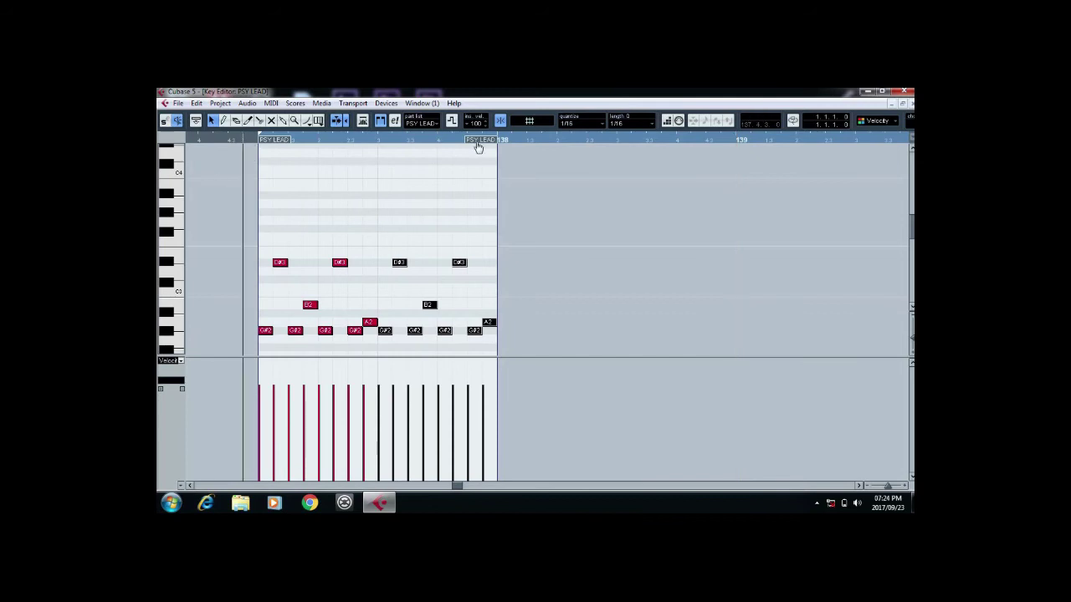
pyautogui.click(910, 104)
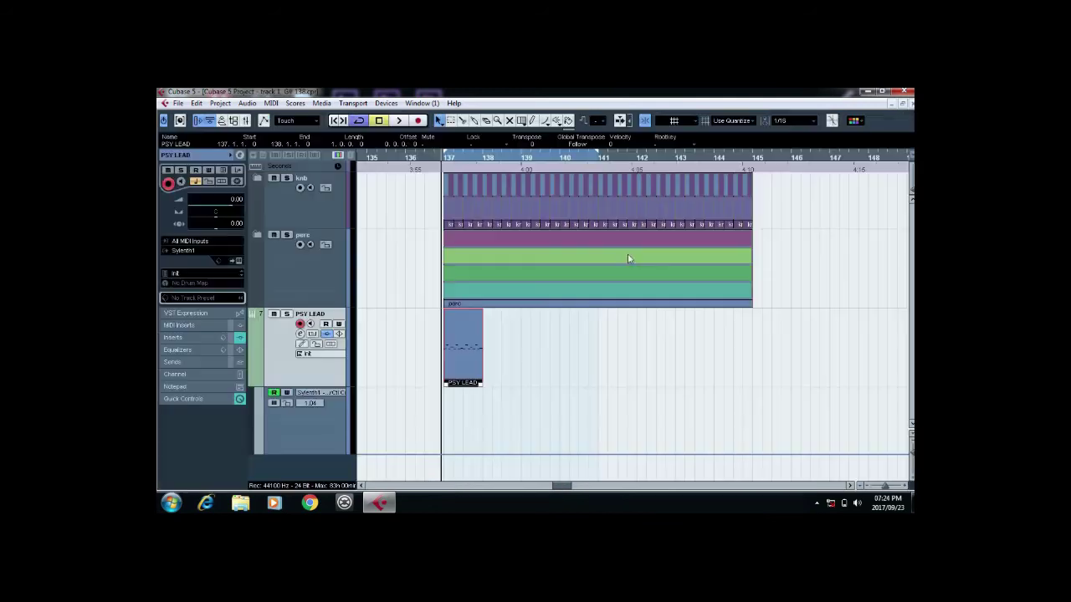
# - Duplicate the PSY LEAD part into bar 138 and set the loop locators around both parts
pyautogui.press('space')
pyautogui.press('space')
pyautogui.hotkey('ctrl', 'd')
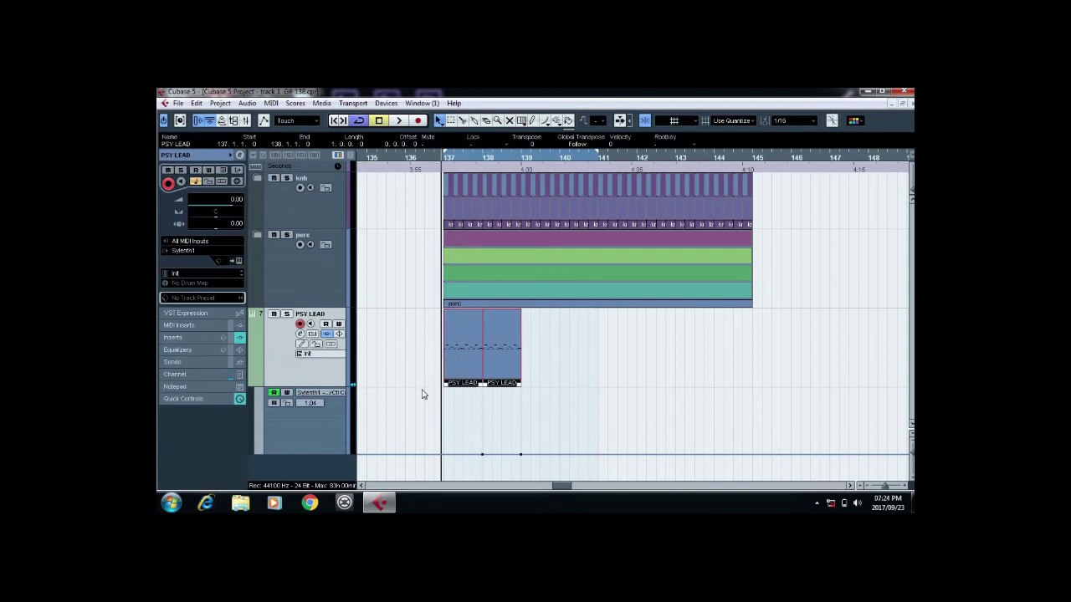
pyautogui.press('p')
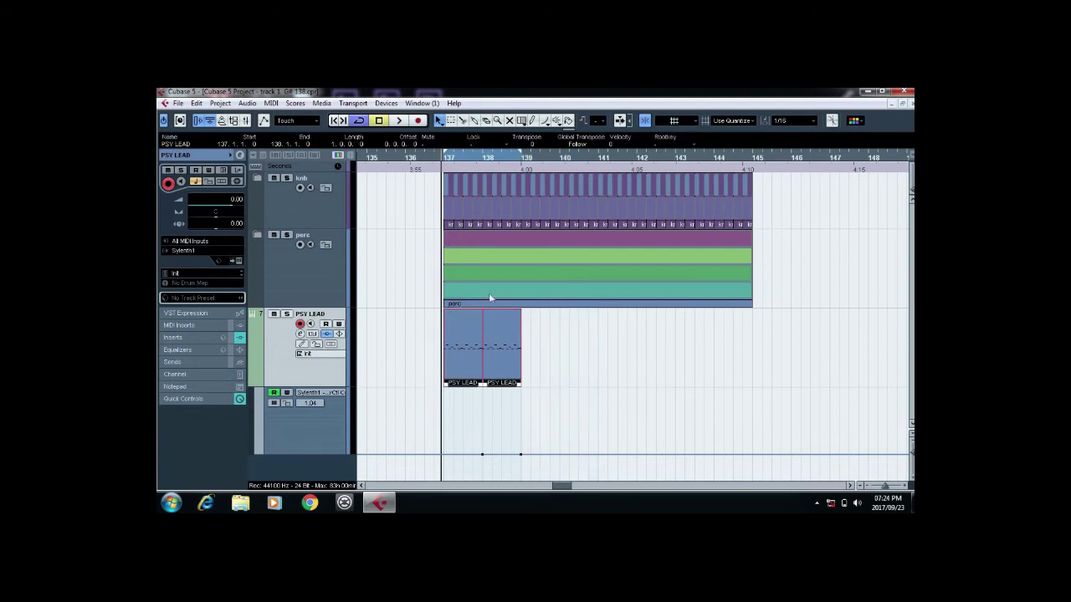
pyautogui.press('h')
pyautogui.press('h')
pyautogui.press('h')
pyautogui.hscroll(2, 811, 344)
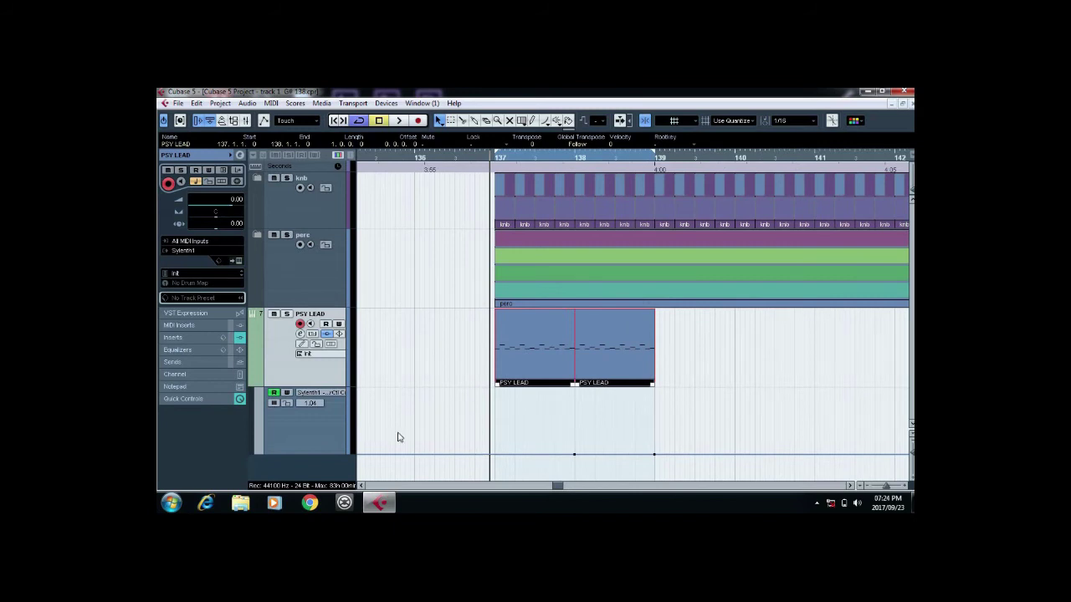
# - Play the two looped PSY LEAD parts with the Sylenth1 editor open, and stop playback
pyautogui.press('space')
pyautogui.click(236, 261)
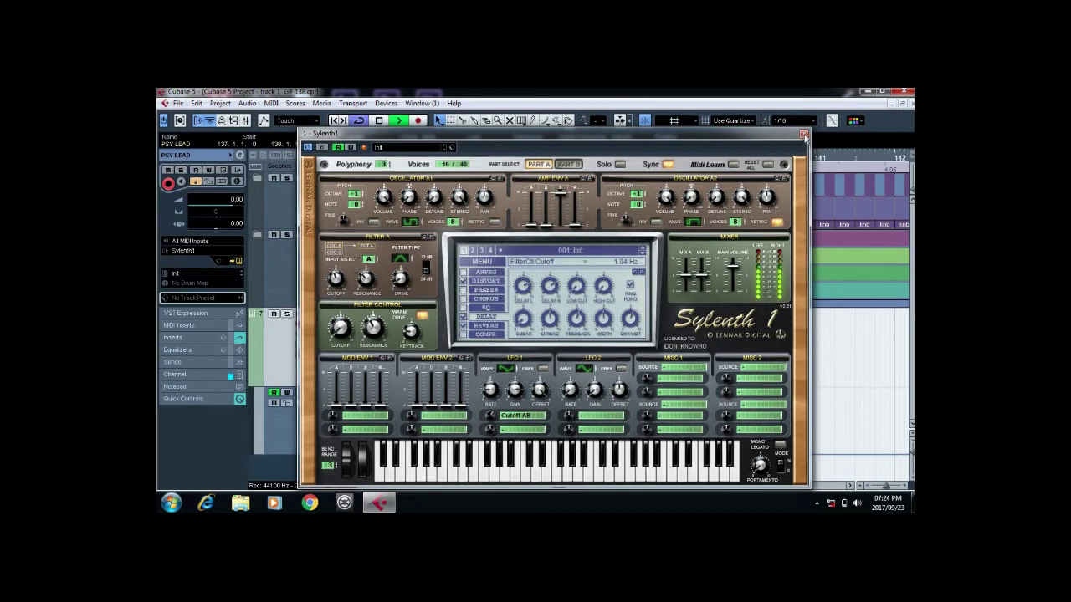
pyautogui.click(804, 135)
pyautogui.press('space')
# - Enable automation writing in Sylenth1, record a rising filter control cutoff during loop playback, and show the used automation for the PSY LEAD track
pyautogui.click(237, 261)
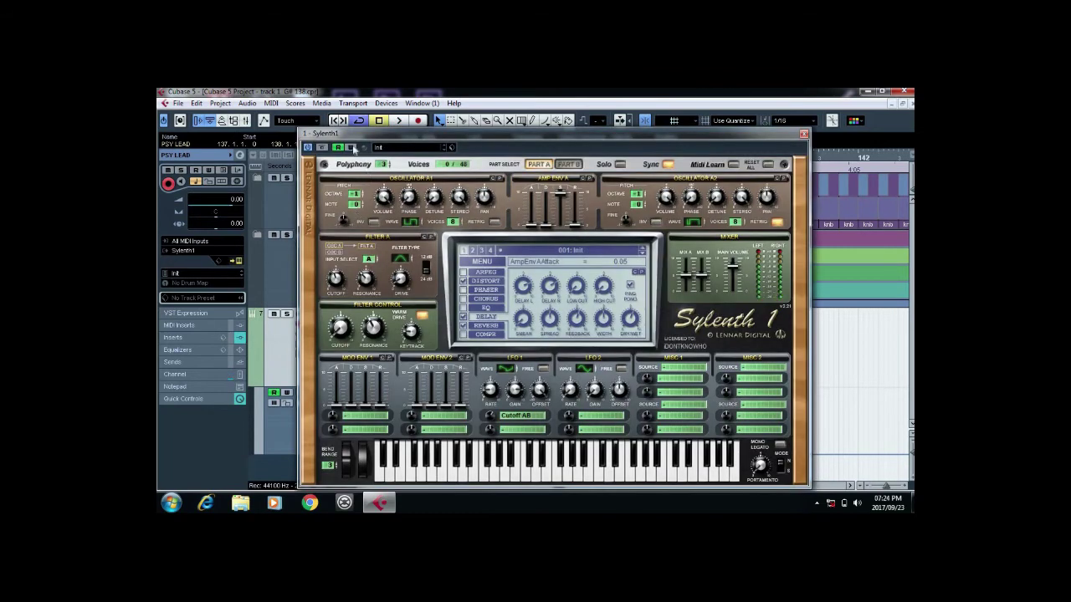
pyautogui.press('space')
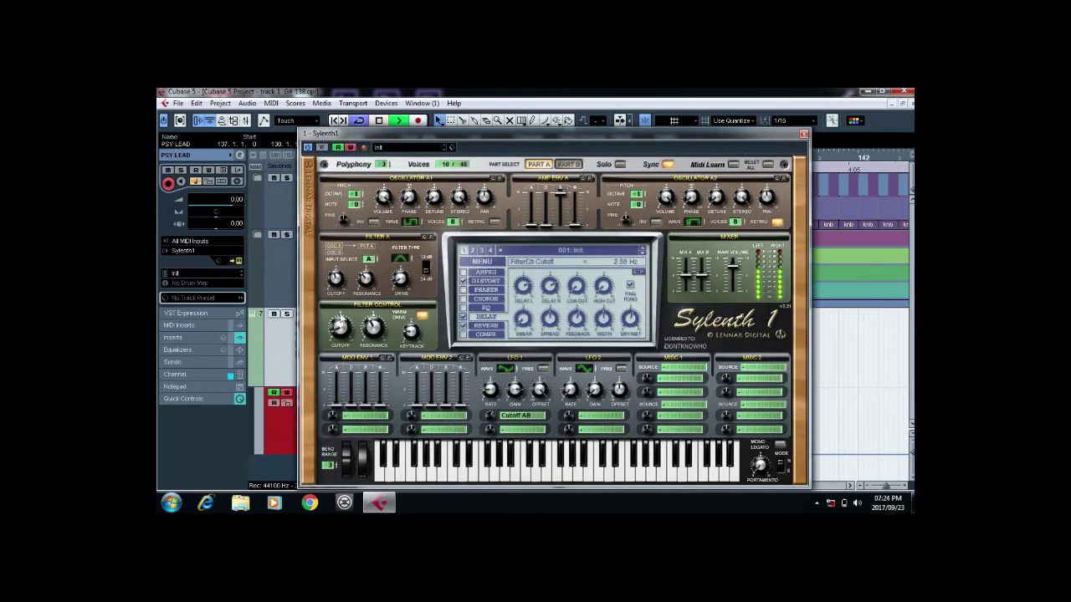
pyautogui.moveTo(340, 295); pyautogui.dragTo(339, 275)
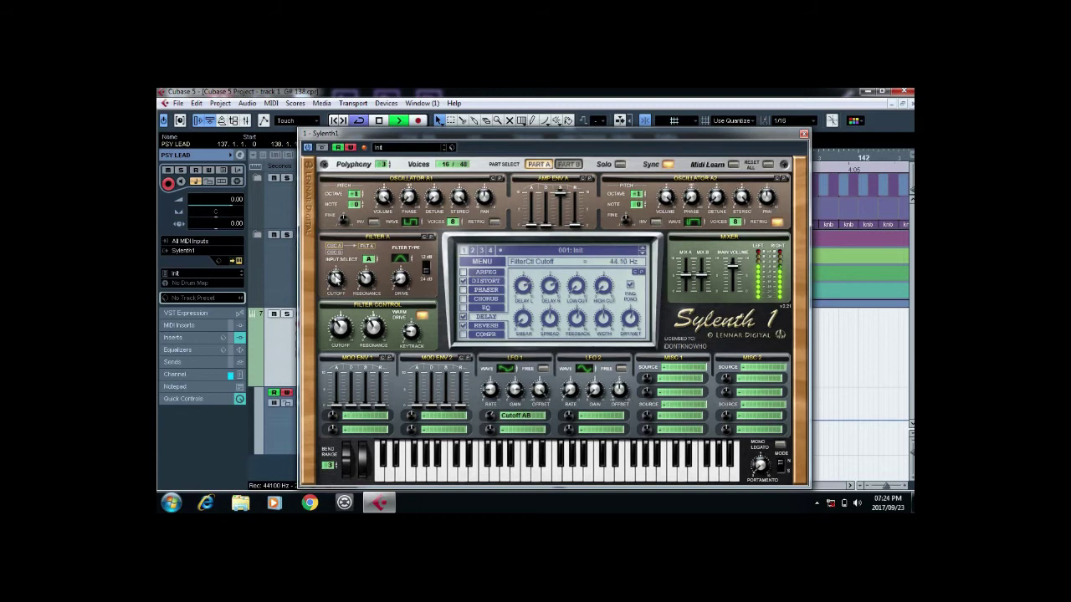
pyautogui.click(803, 134)
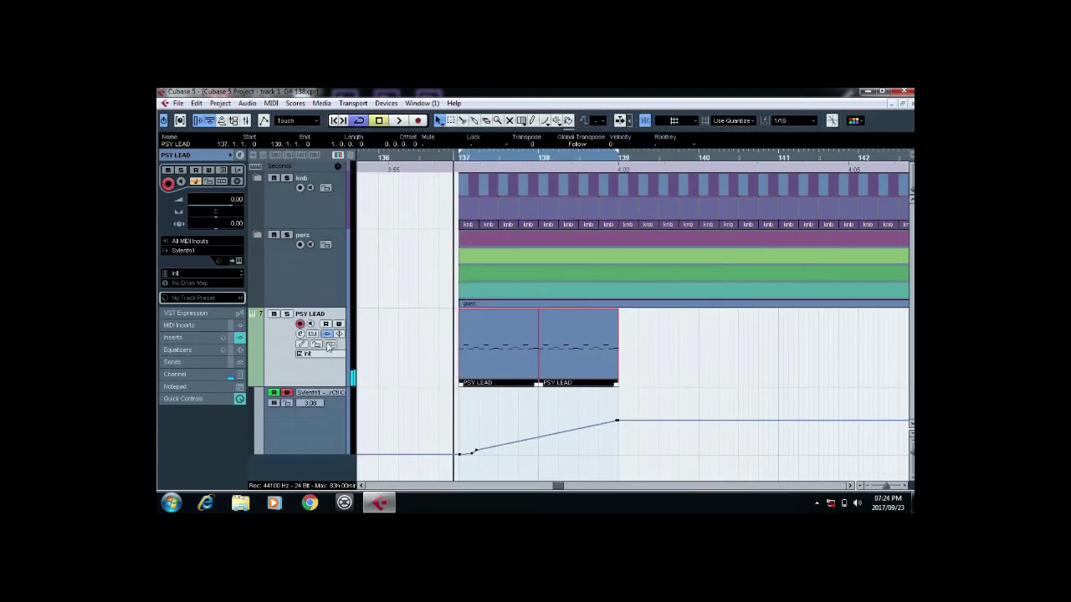
pyautogui.rightClick(329, 367)
pyautogui.click(428, 299)
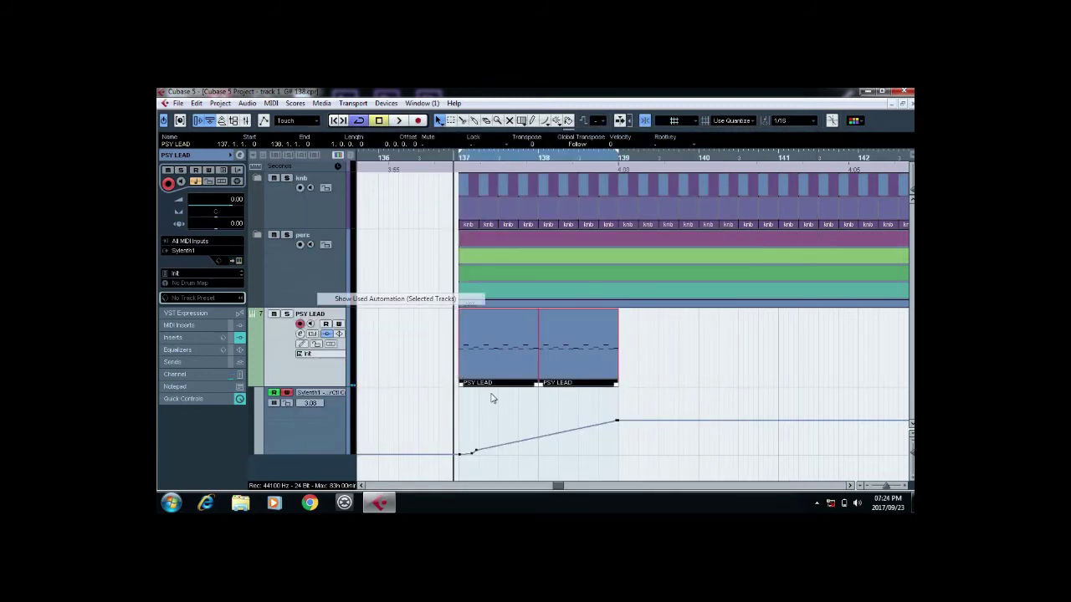
# - Duplicate the pair of PSY LEAD parts three times to fill bars 137 through 144
pyautogui.press('g')
pyautogui.press('g')
pyautogui.hscroll(2, 594, 355)
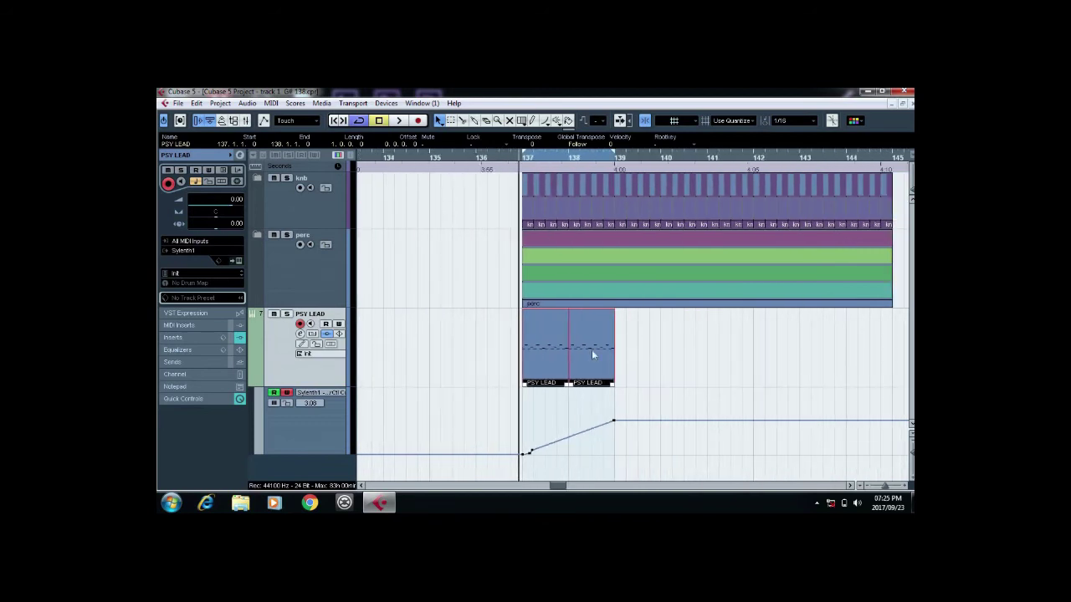
pyautogui.hotkey('ctrl', 'd')
pyautogui.hotkey('ctrl', 'd')
pyautogui.hotkey('ctrl', 'd')
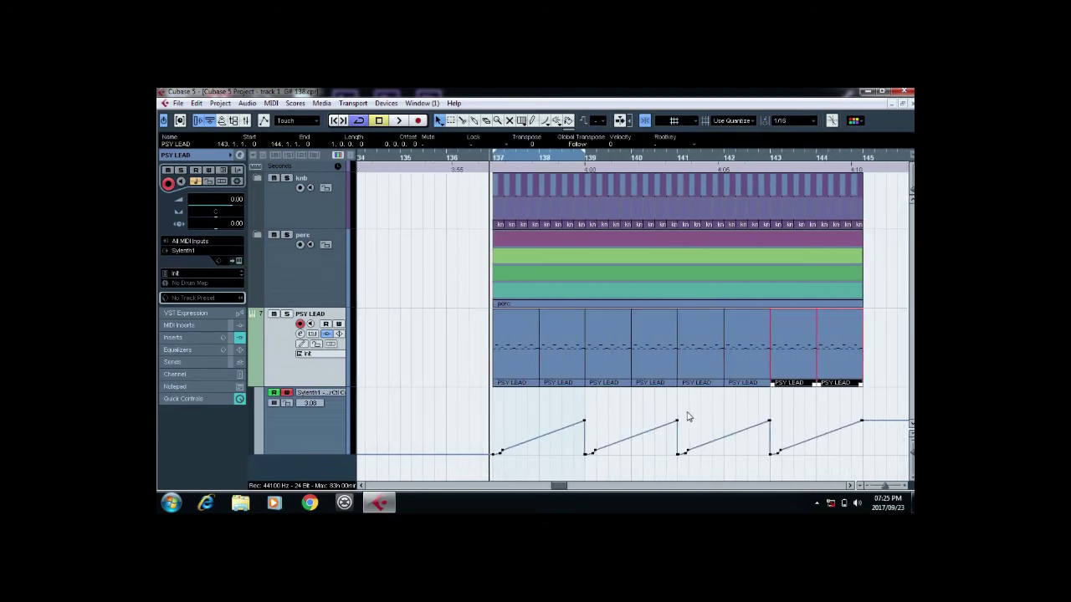
# - Delete the repeated intermediate cutoff automation points and reshape the curve with points near bars 139, 141, 142 and 143
pyautogui.press('Delete')
pyautogui.moveTo(522, 446); pyautogui.dragTo(498, 460)
pyautogui.press('Delete')
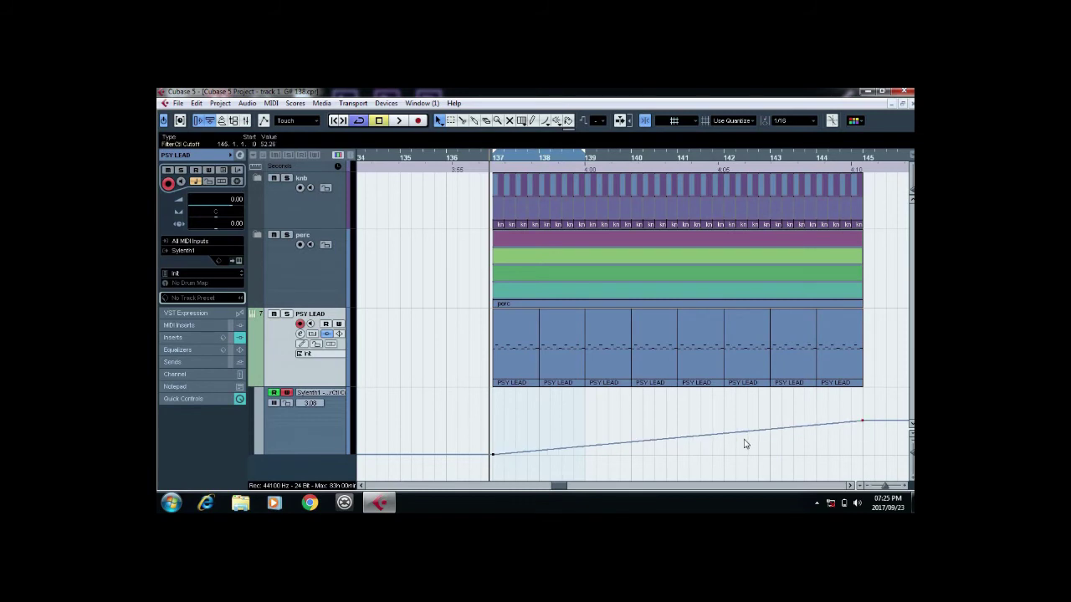
pyautogui.moveTo(684, 438); pyautogui.dragTo(725, 437)
pyautogui.moveTo(599, 441)
pyautogui.mouseDown()
pyautogui.moveTo(589, 428)
pyautogui.moveTo(589, 441)
pyautogui.mouseUp()
pyautogui.click(803, 437)
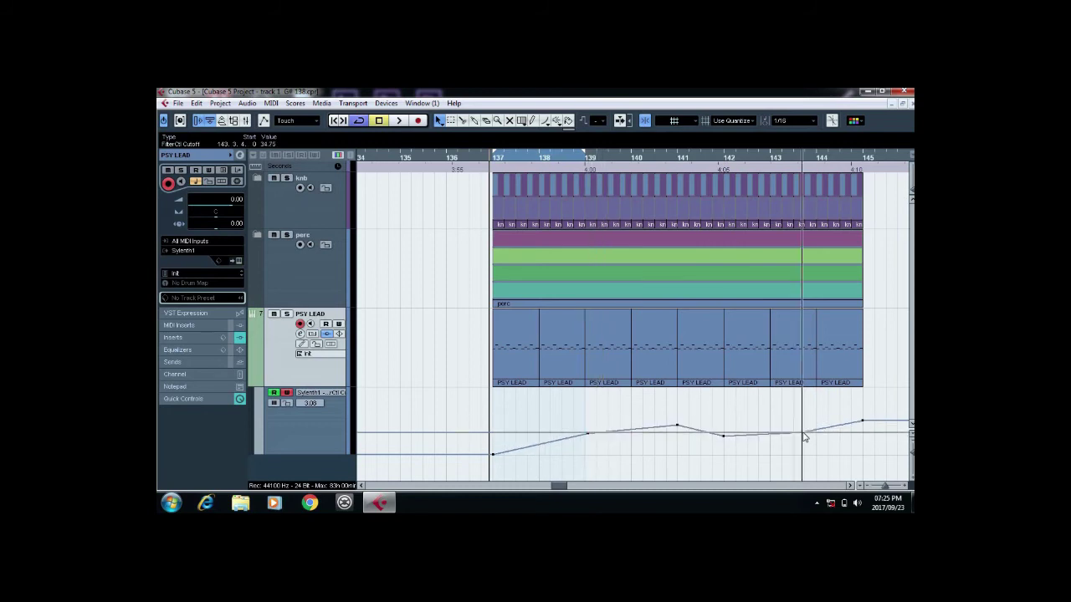
# - During playback with automation writing and cycle off, mute knb and perc, and lower the last dip in the cutoff curve at bar 144
pyautogui.press('space')
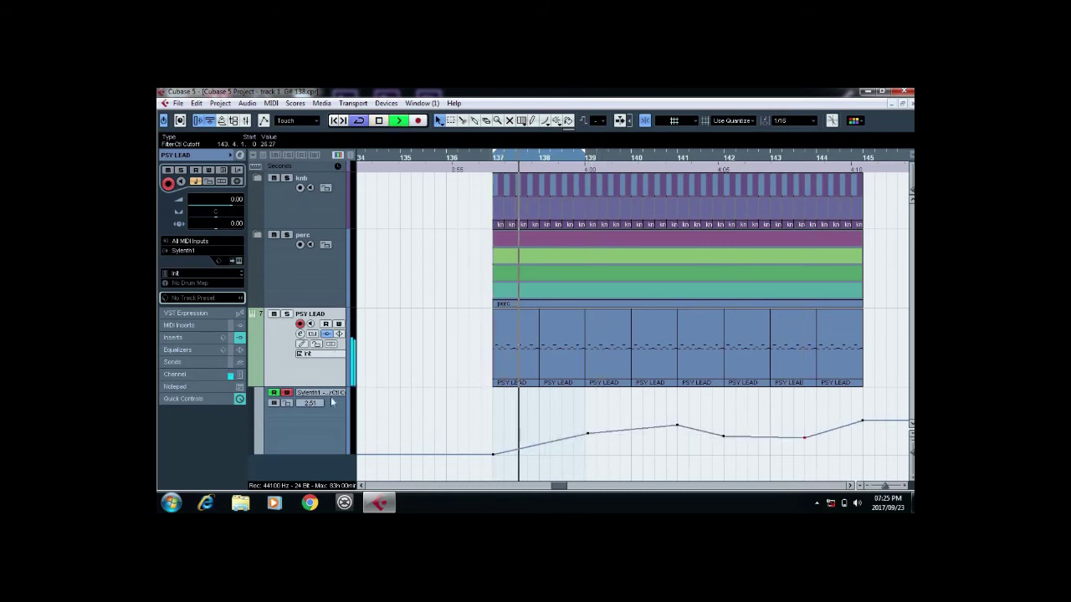
pyautogui.click(287, 394)
pyautogui.click(359, 122)
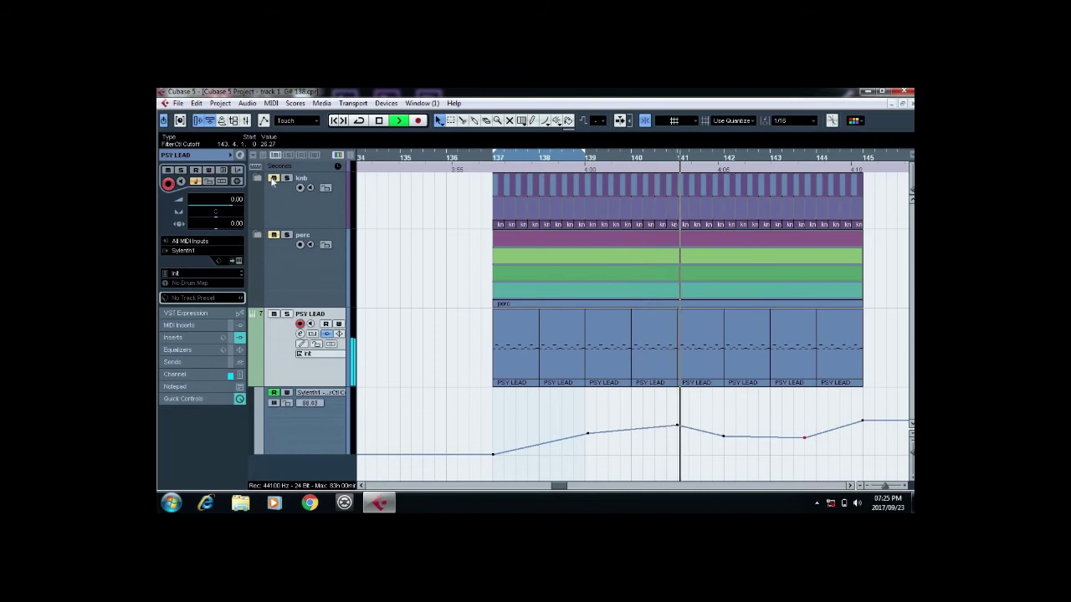
pyautogui.moveTo(805, 439); pyautogui.dragTo(817, 445)
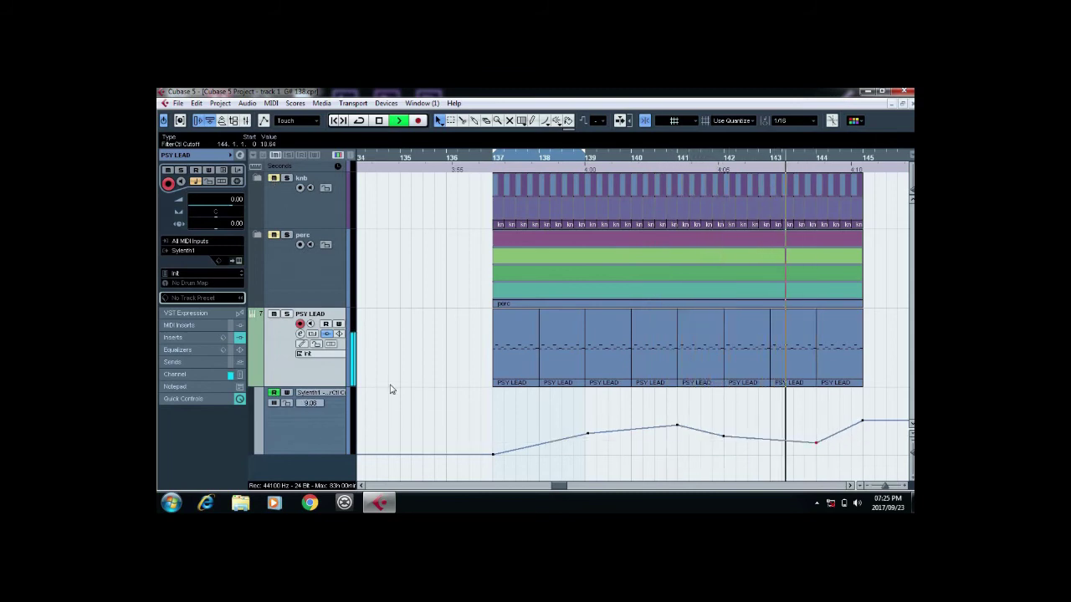
# - Check the low cut curve in the FabFilter Pro-Q 2 insert on the PSY LEAD track
pyautogui.click(188, 338)
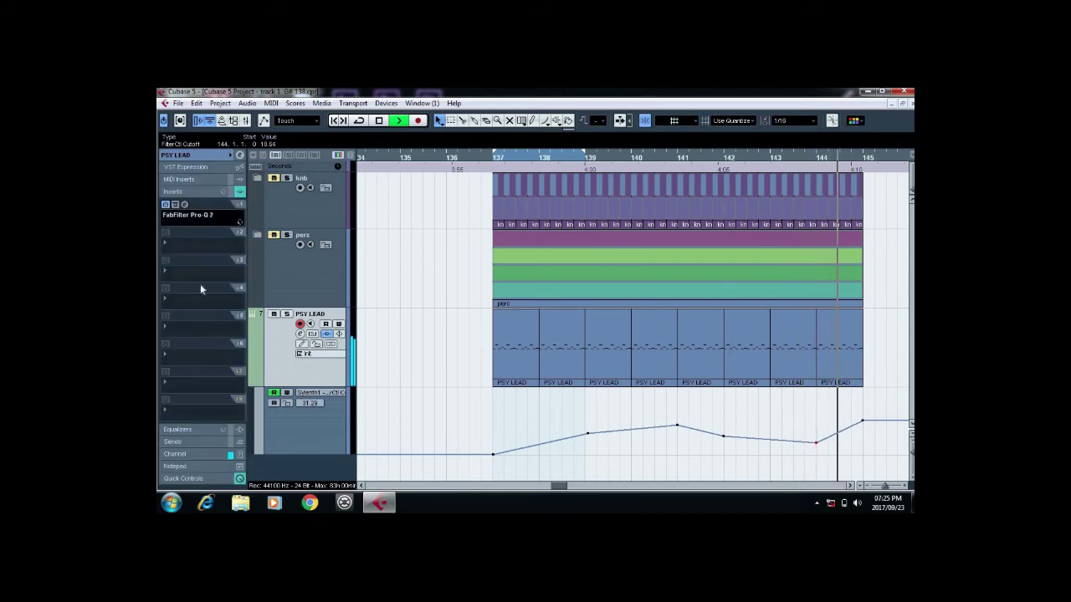
pyautogui.click(185, 205)
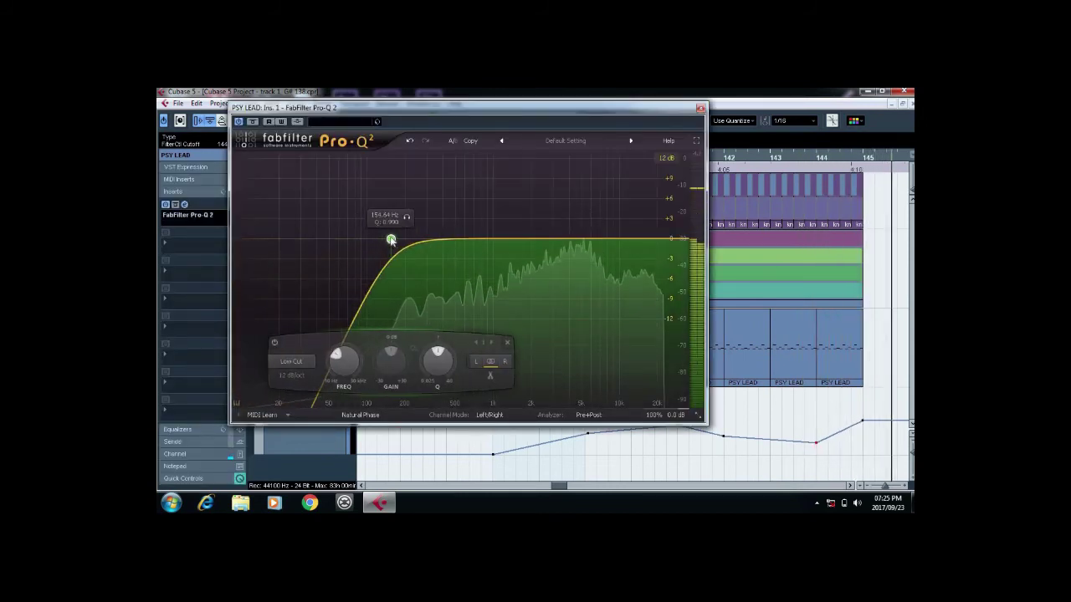
pyautogui.click(701, 108)
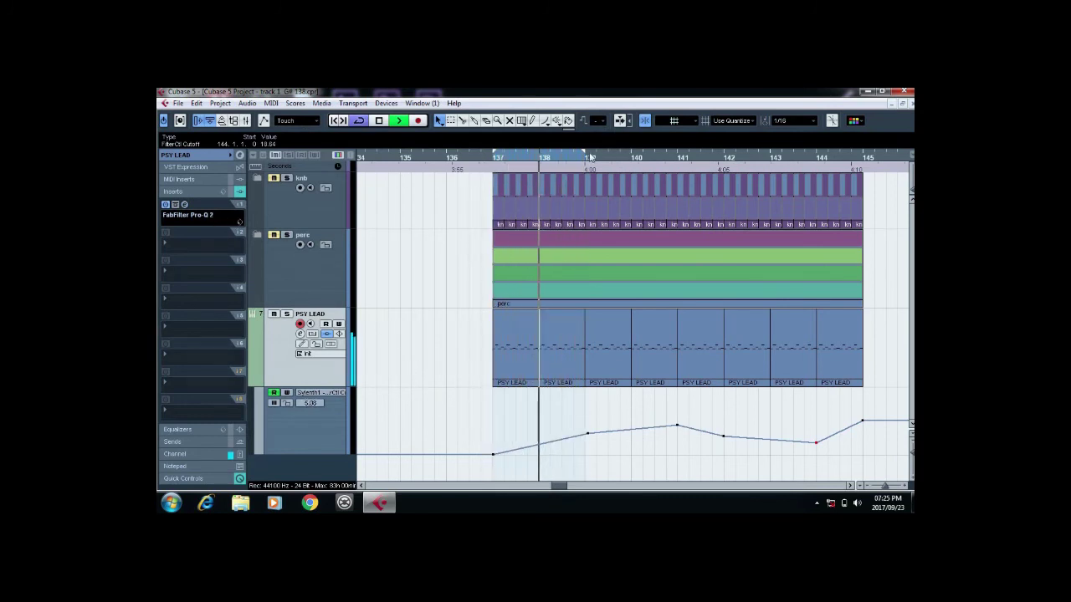
# - Extend the loop's end locator to bar 145 and unmute the knb folder track
pyautogui.moveTo(584, 153); pyautogui.dragTo(850, 223)
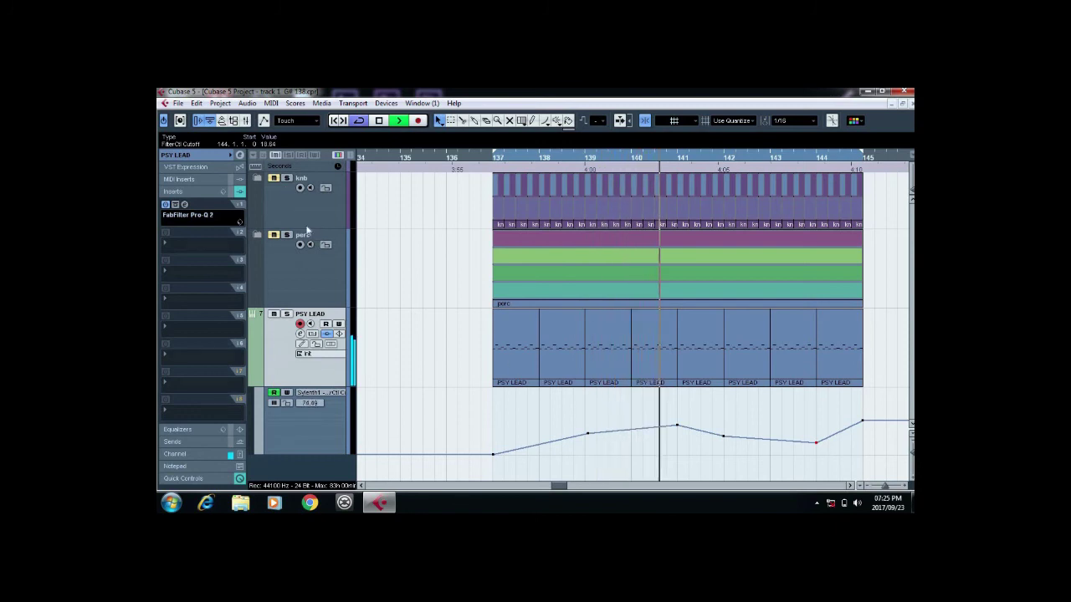
pyautogui.click(287, 179)
pyautogui.click(287, 179)
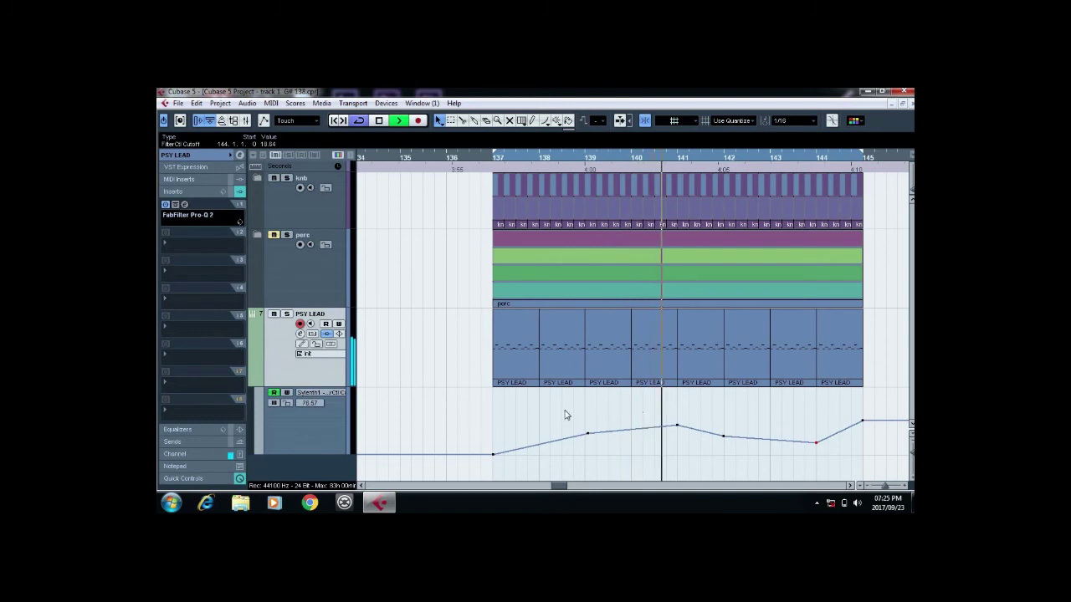
# - Move all eight PSY LEAD parts so they start at bar 146, and stop playback
pyautogui.press('g')
pyautogui.press('g')
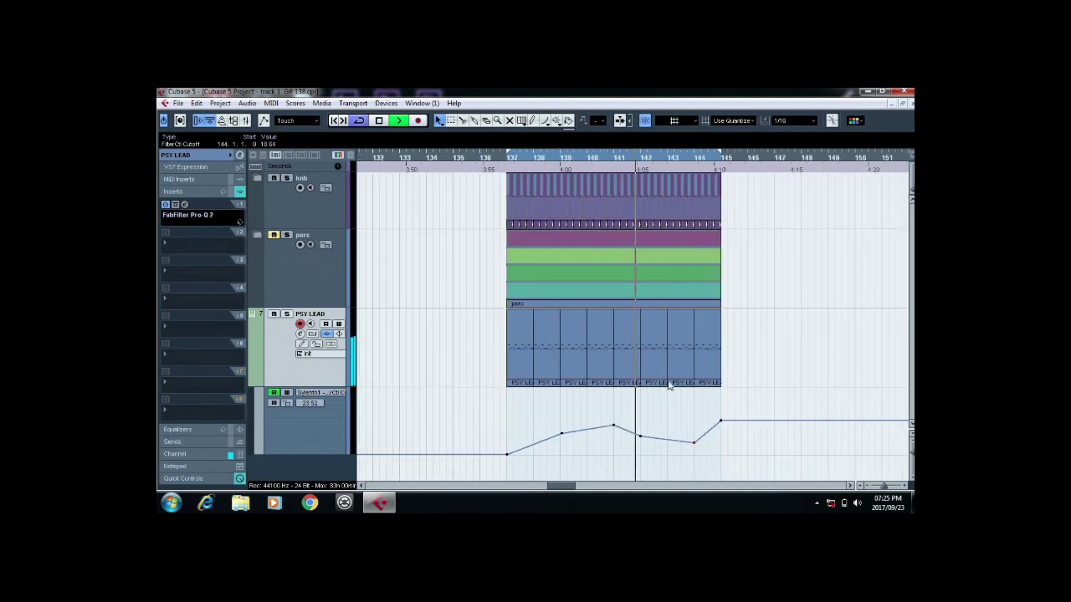
pyautogui.hscroll(1, 702, 377)
pyautogui.moveTo(789, 340); pyautogui.dragTo(736, 368)
pyautogui.press('space')
# - Set the quantize value to 1/1 and draw an empty one-bar part at bar 137 on the PSY LEAD track
pyautogui.click(810, 123)
pyautogui.click(791, 131)
pyautogui.keyDown('alt'); pyautogui.click(486, 343); pyautogui.keyUp('alt')
# - Add a half-bar G#2 note at the start of the new bar 137 part in the Key Editor
pyautogui.doubleClick(489, 354)
pyautogui.moveTo(231, 309); pyautogui.dragTo(325, 219)
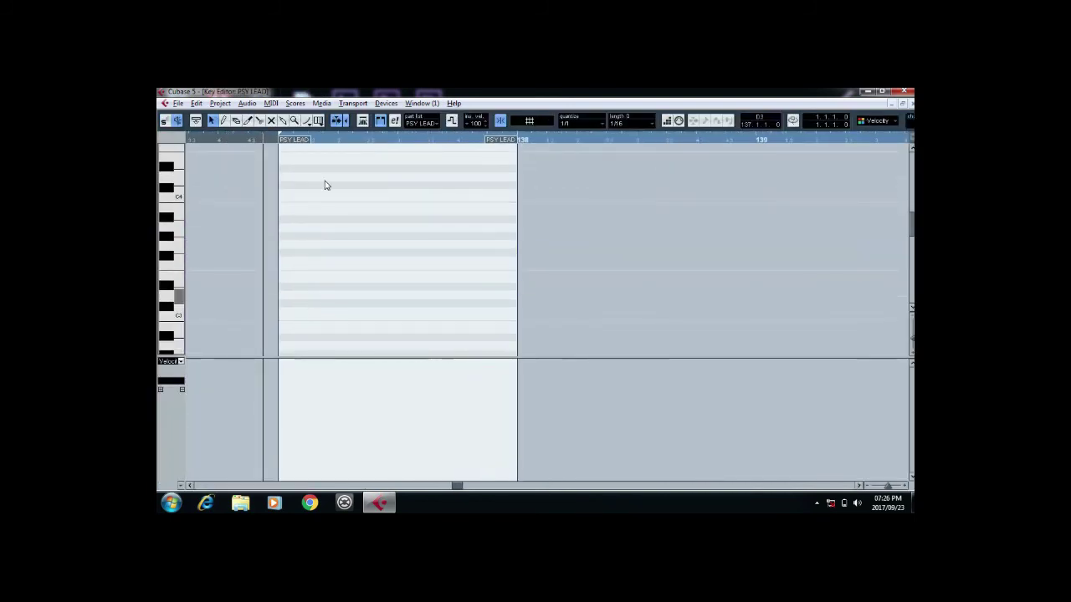
pyautogui.scroll(-3, 356, 340)
pyautogui.hscroll(1, 337, 306)
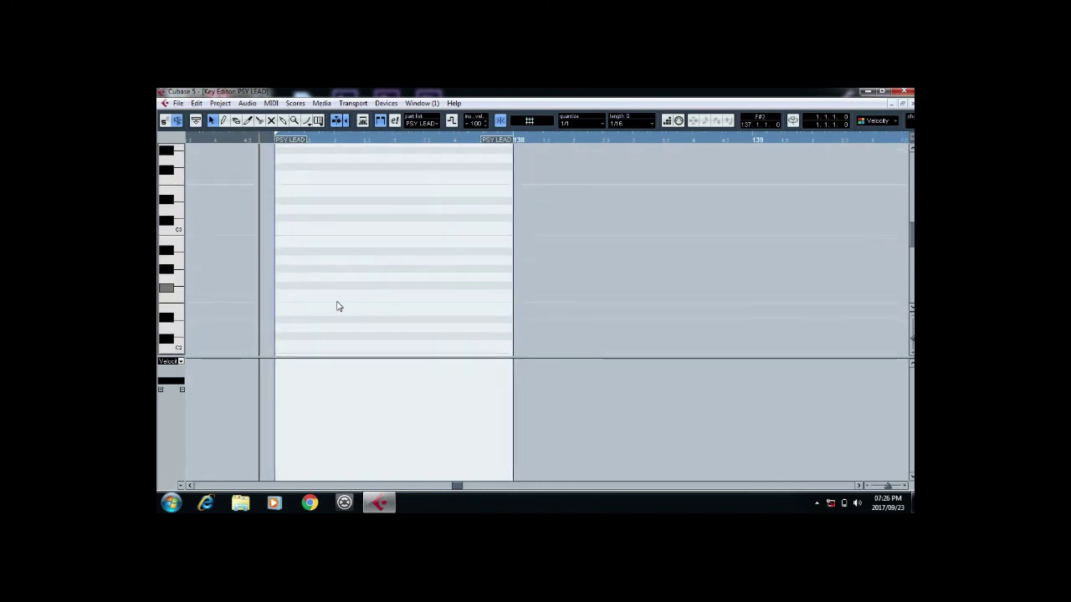
pyautogui.click(285, 270)
pyautogui.moveTo(285, 269); pyautogui.dragTo(393, 299)
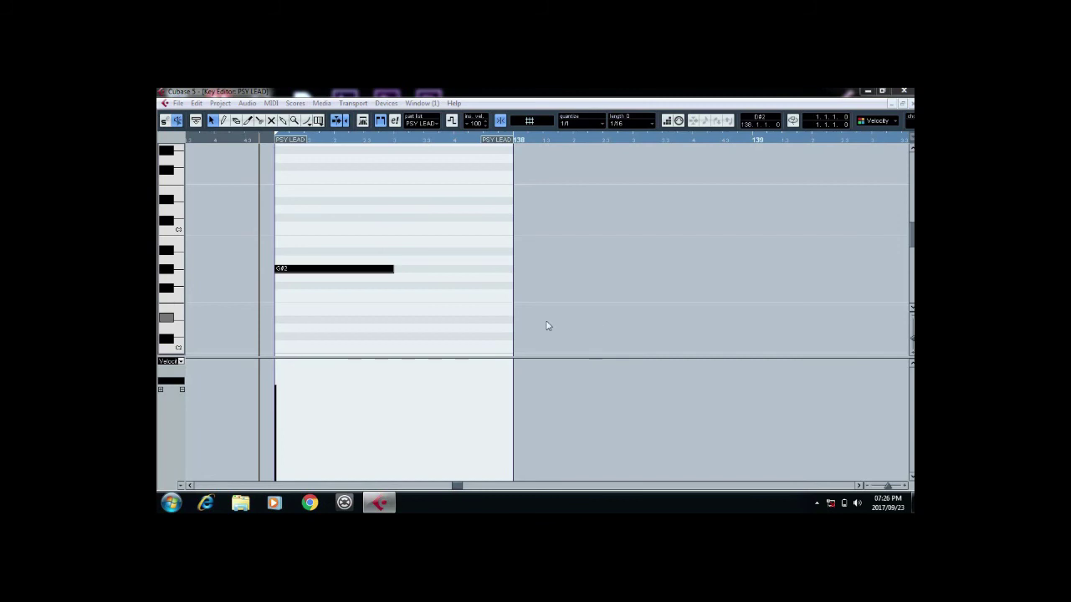
pyautogui.click(904, 102)
# - Draw a cutoff rise across the bar 137 part and copy the part to bar 141, deleting the copy's low starting automation point
pyautogui.moveTo(500, 459); pyautogui.dragTo(505, 423)
pyautogui.press('space')
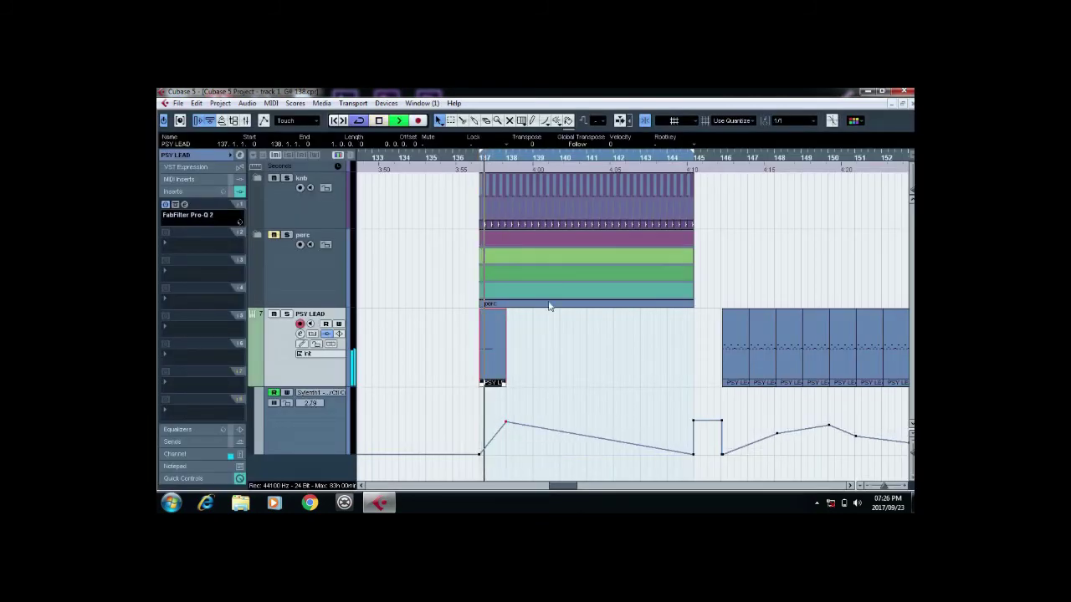
pyautogui.moveTo(537, 367); pyautogui.dragTo(571, 366)
pyautogui.click(559, 455)
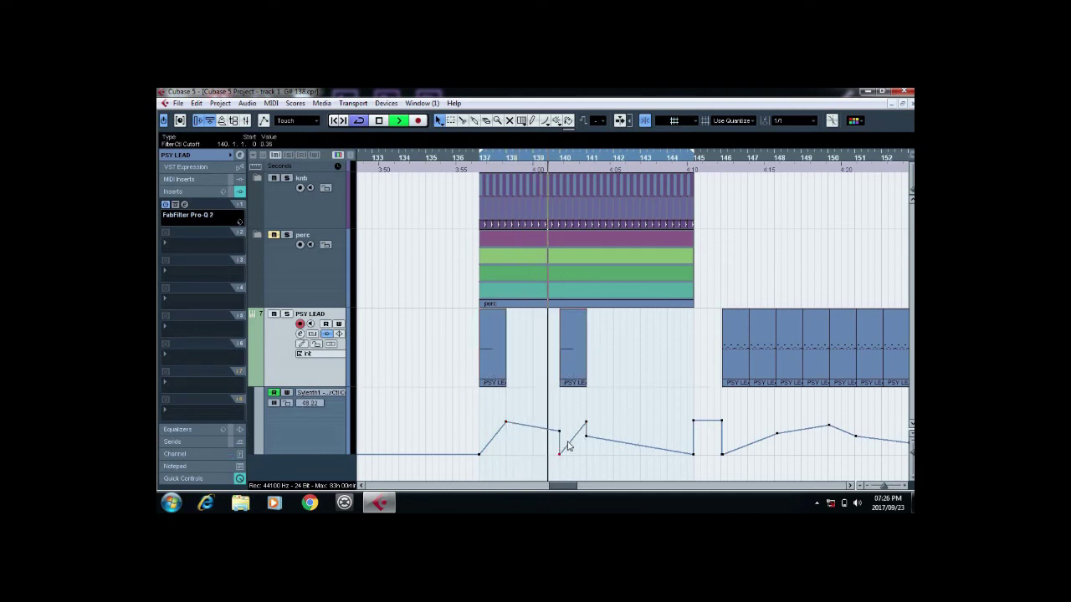
pyautogui.press('Delete')
pyautogui.hscroll(1, 632, 371)
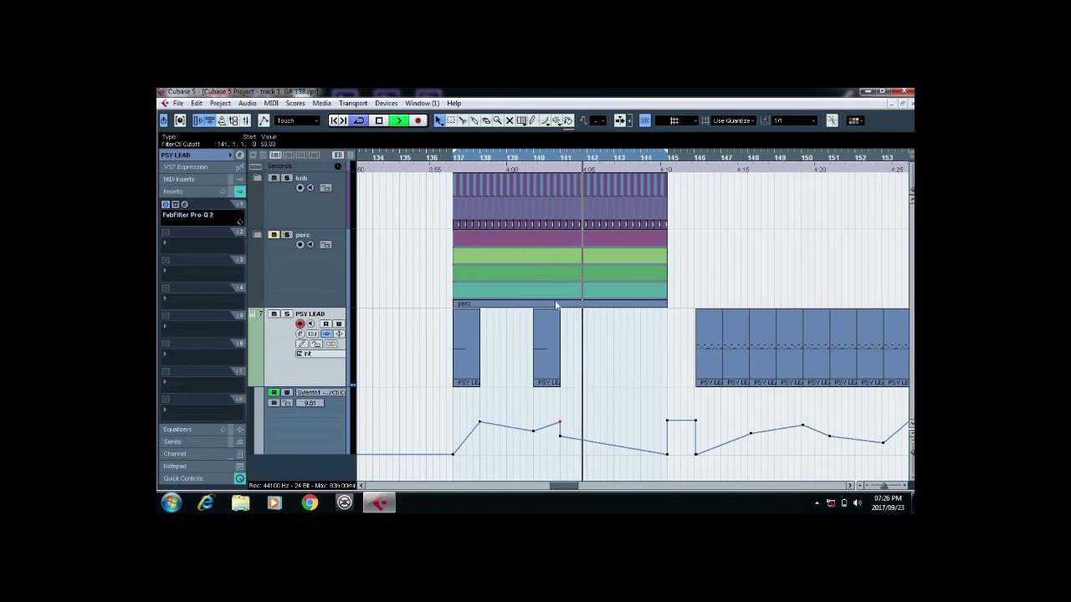
pyautogui.moveTo(544, 370); pyautogui.dragTo(571, 370)
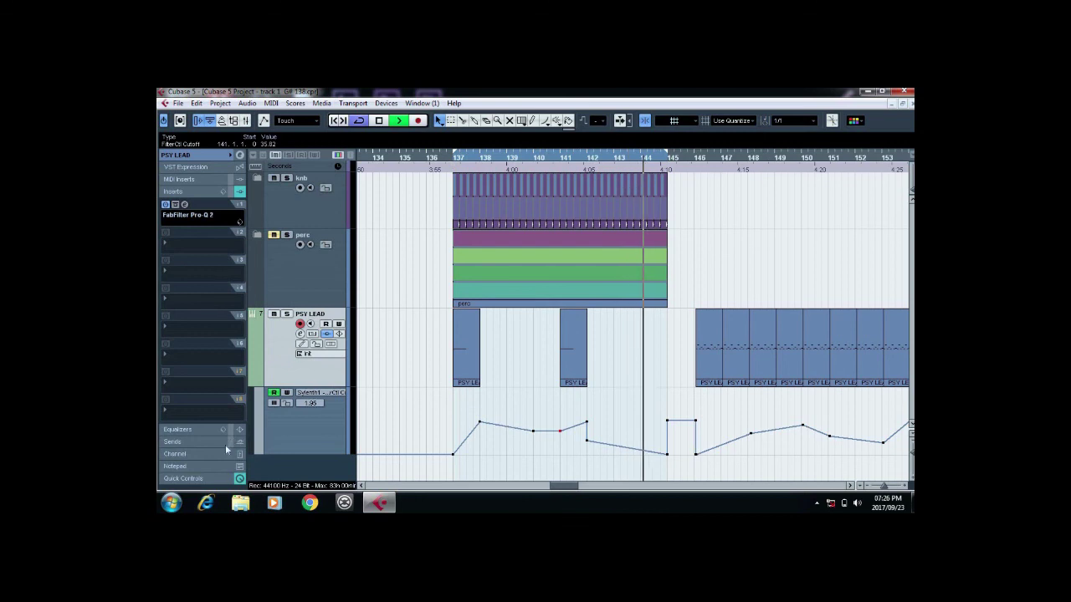
# - Slightly raise the cutoff automation point at bar 138 and set Sylenth1's delay dry/wet to 76.19%
pyautogui.click(224, 453)
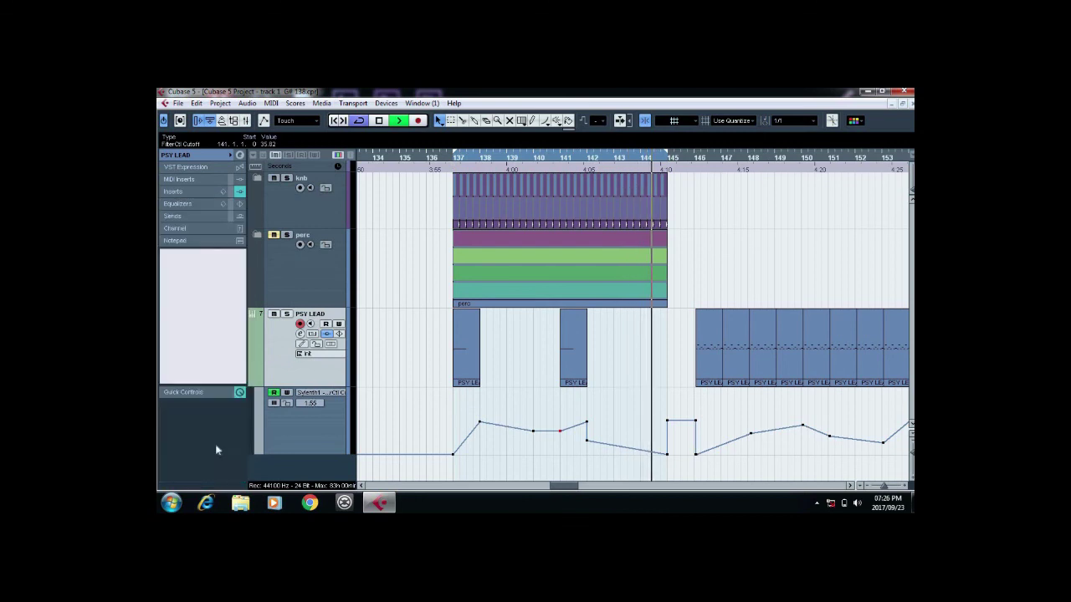
pyautogui.click(479, 421)
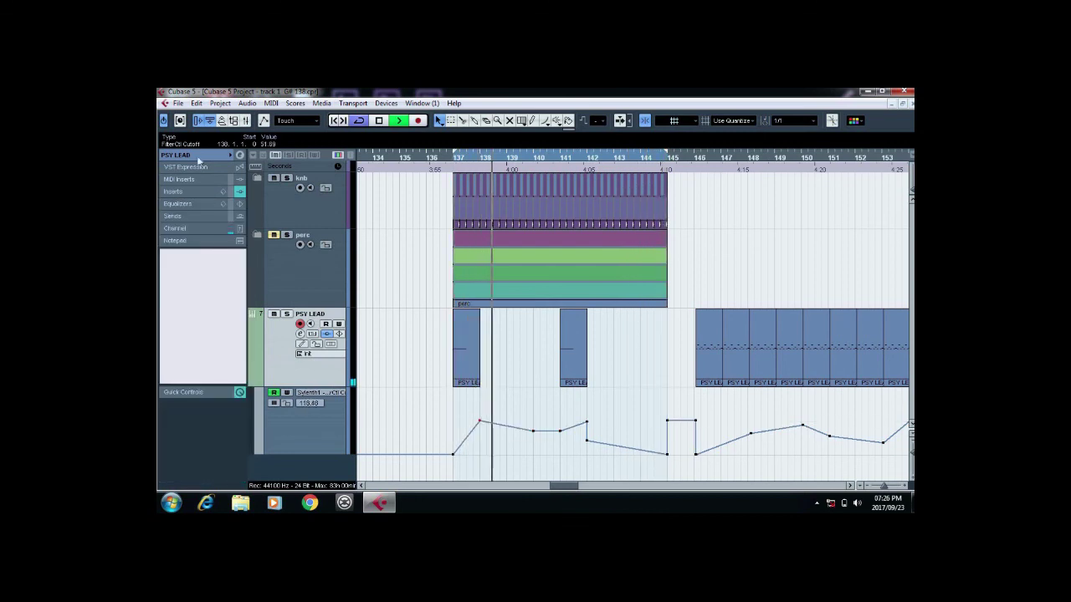
pyautogui.click(199, 157)
pyautogui.click(238, 261)
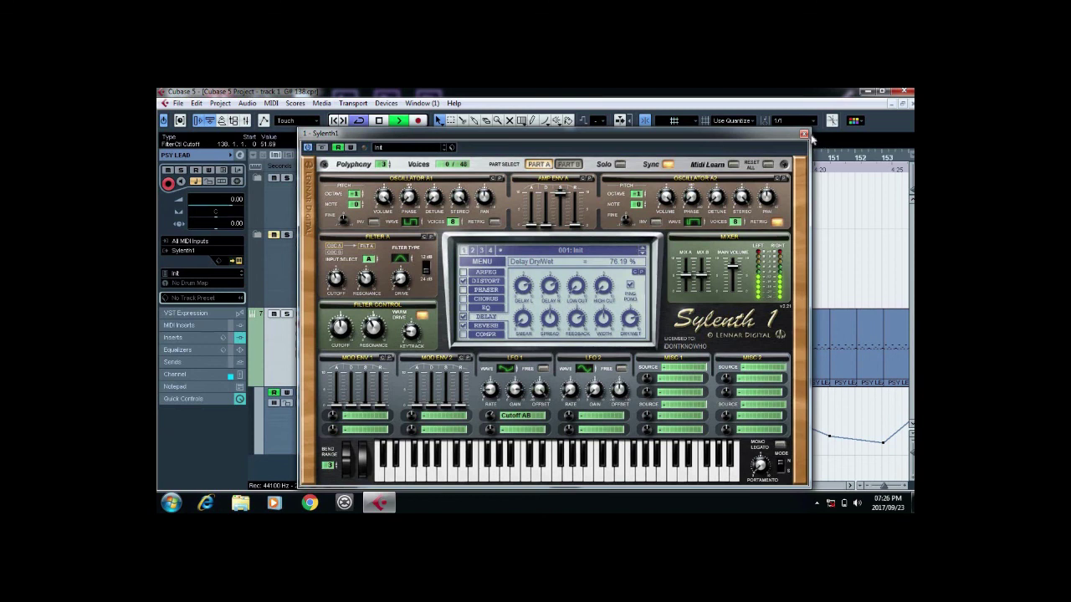
pyautogui.click(804, 134)
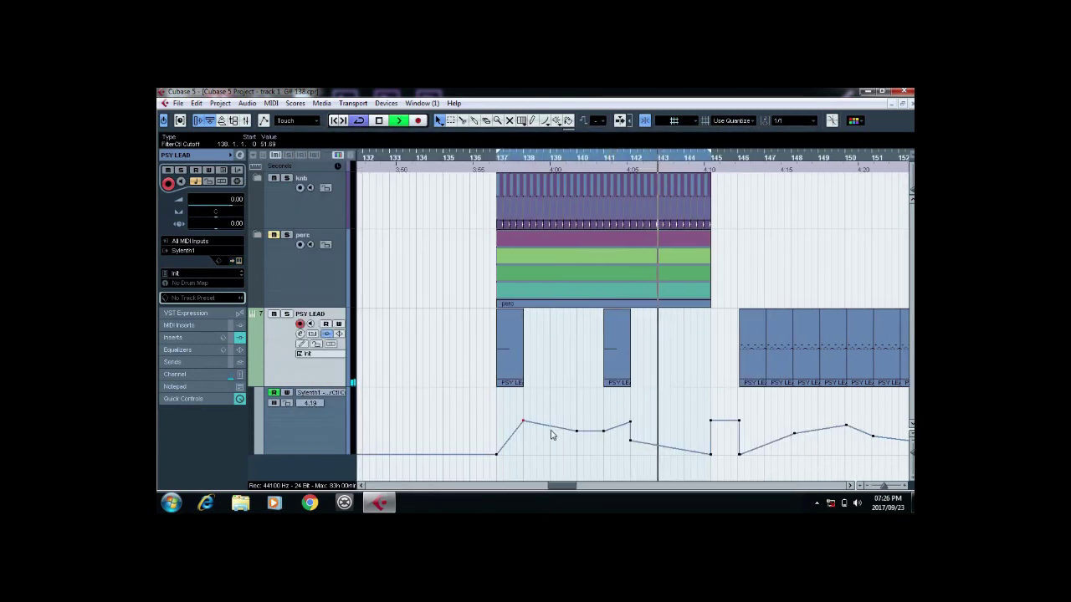
# - Raise the cutoff automation point at bar 137 to about 20, unmute perc, and stop playback
pyautogui.moveTo(497, 454); pyautogui.dragTo(498, 442)
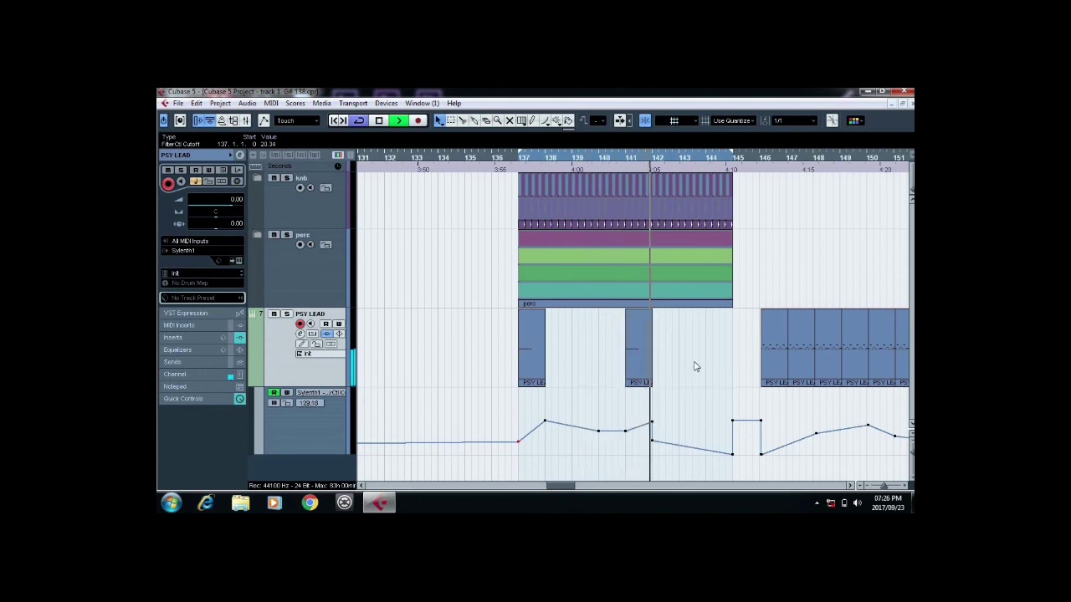
pyautogui.press('space')
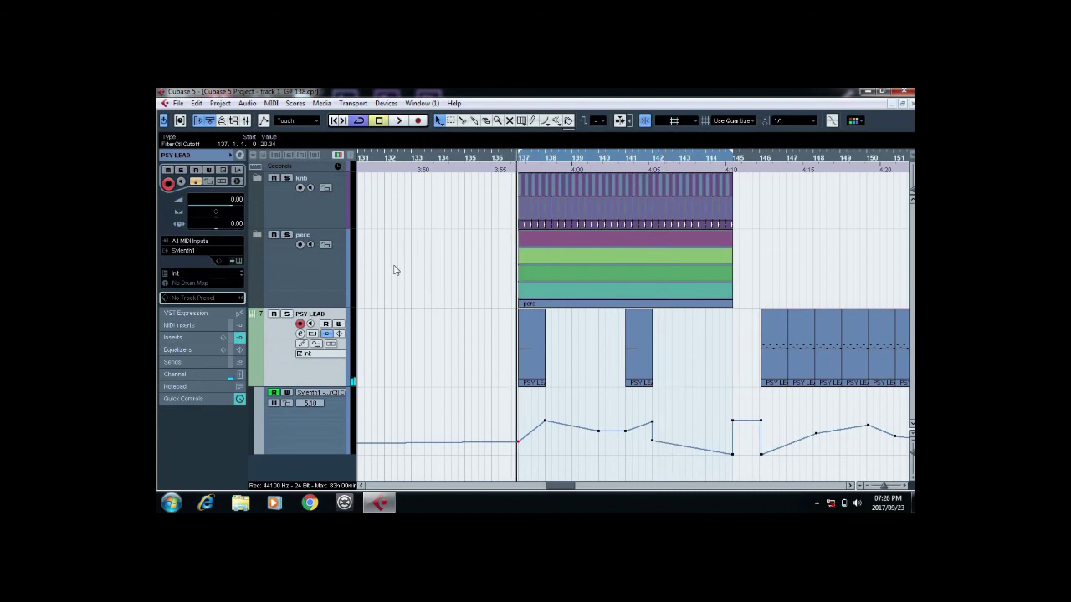